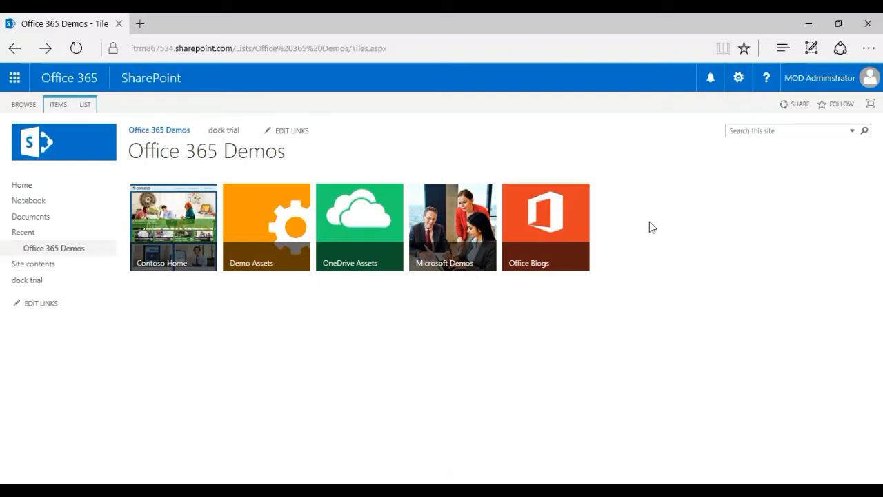
# Step: From the site contents, start adding a new Document Library app to the site
pyautogui.click(740, 84)
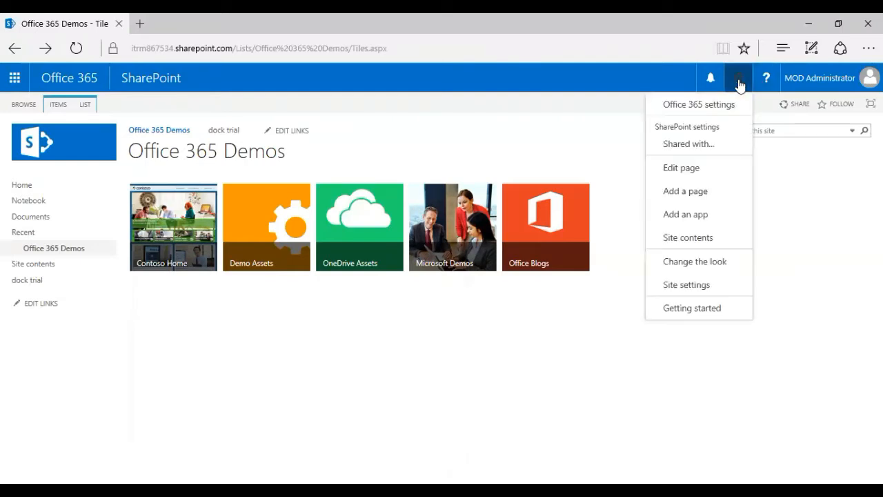
pyautogui.click(721, 234)
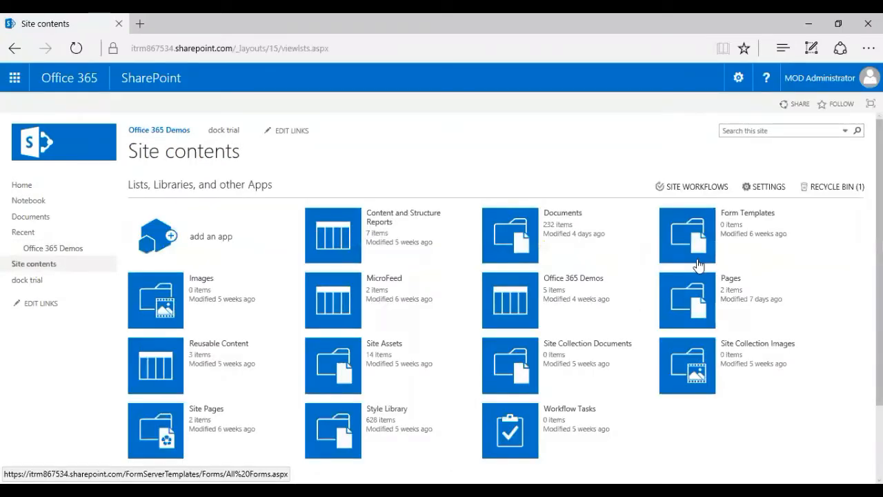
pyautogui.click(220, 242)
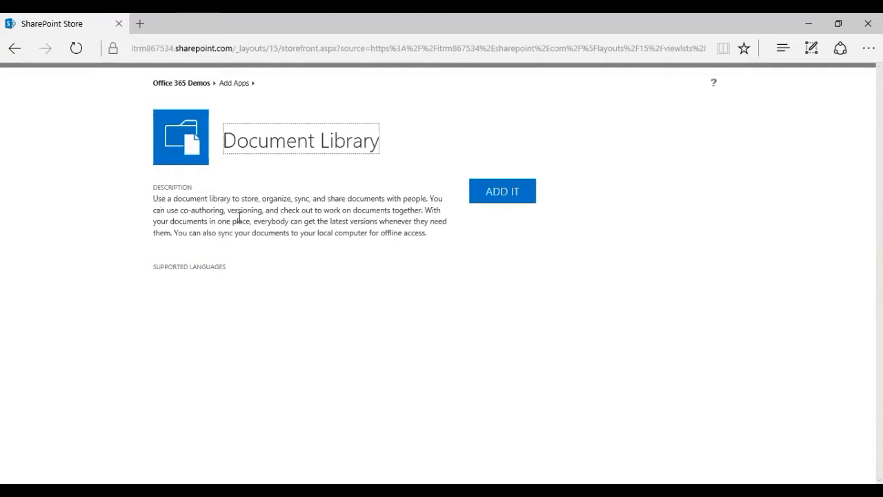
pyautogui.click(356, 190)
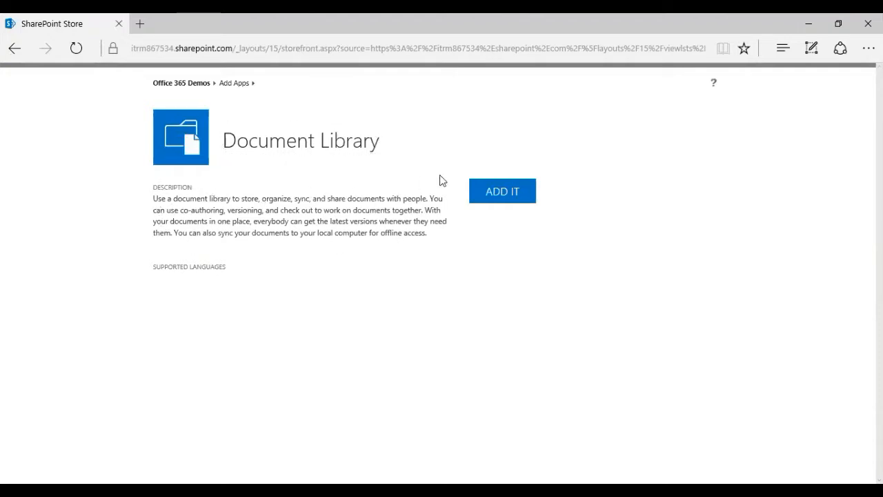
pyautogui.click(505, 194)
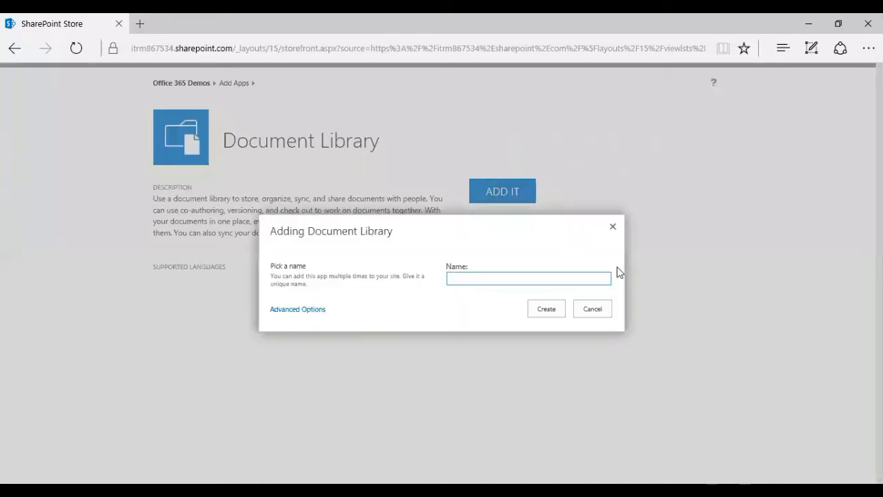
# Step: Enter Dock Library as the new library's name and open its advanced creation options
pyautogui.click(531, 277)
pyautogui.click(442, 267)
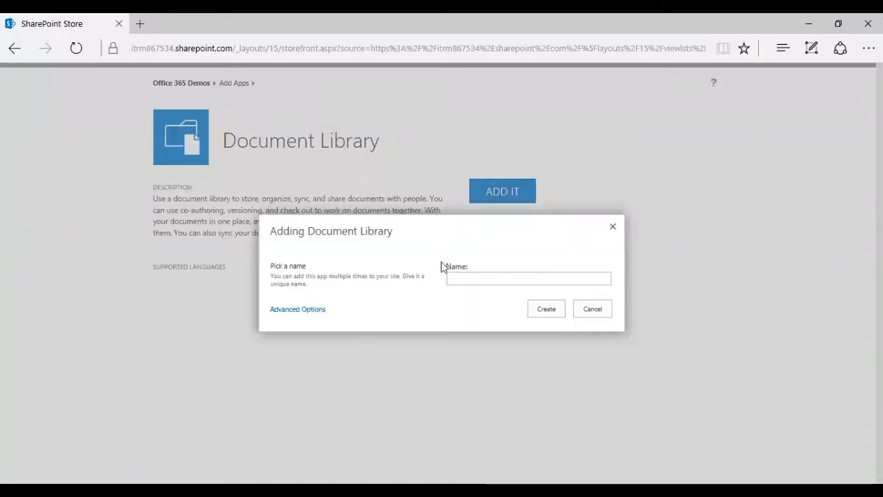
pyautogui.click(464, 279)
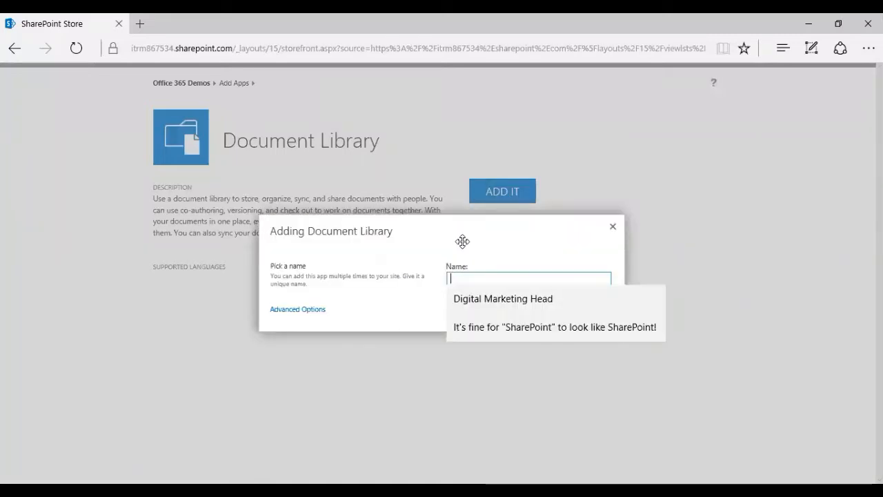
pyautogui.write('Dock Library')
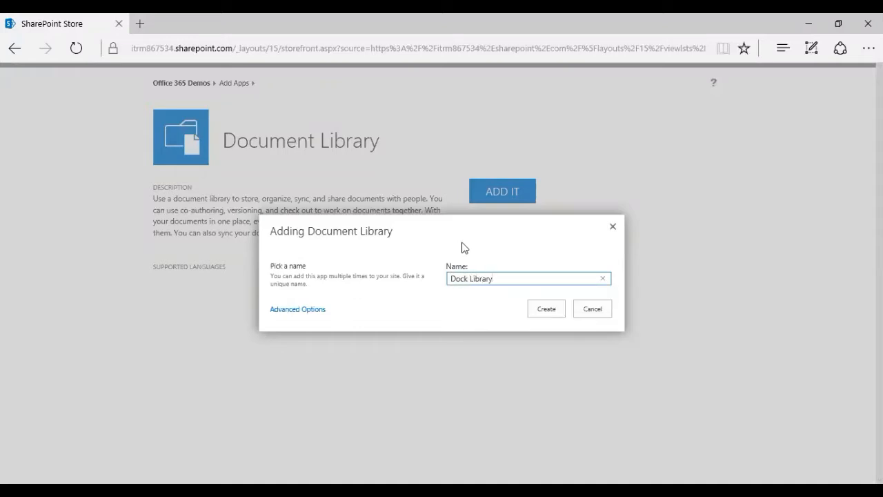
pyautogui.click(300, 310)
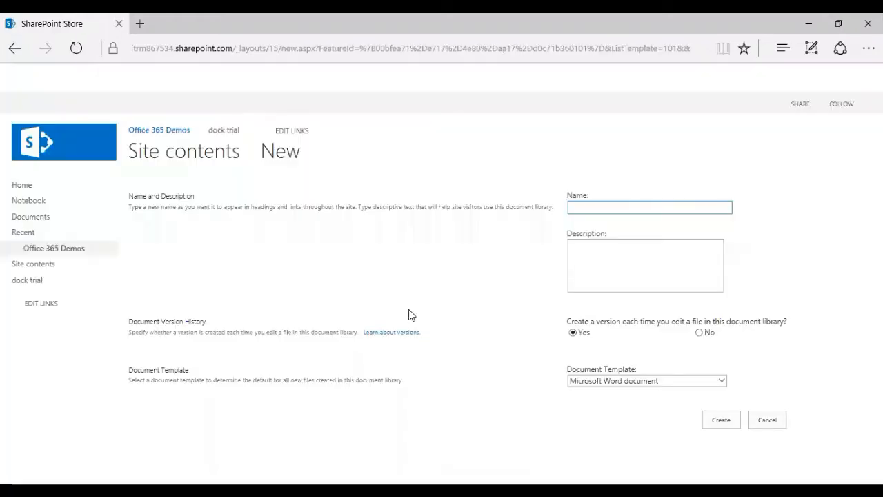
# Step: Name the library Dock Library, describe it as "Store Dock Related Document", and have a version created on each file edit
pyautogui.click(626, 256)
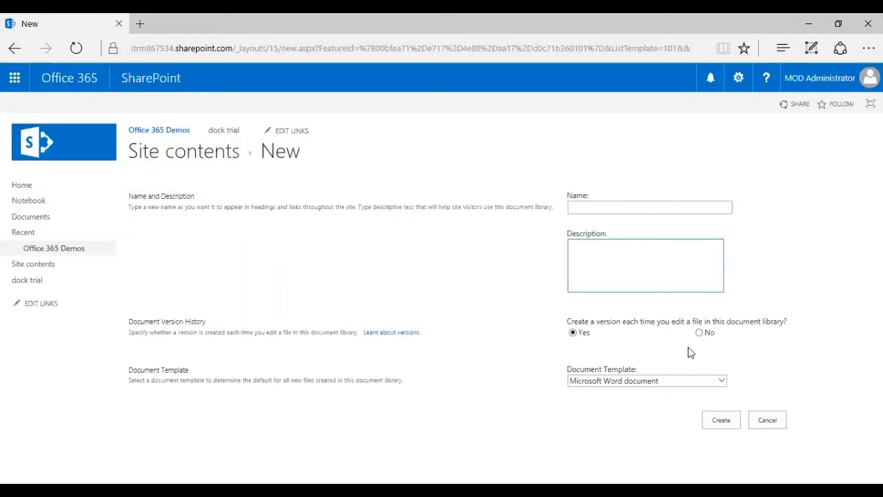
pyautogui.click(700, 332)
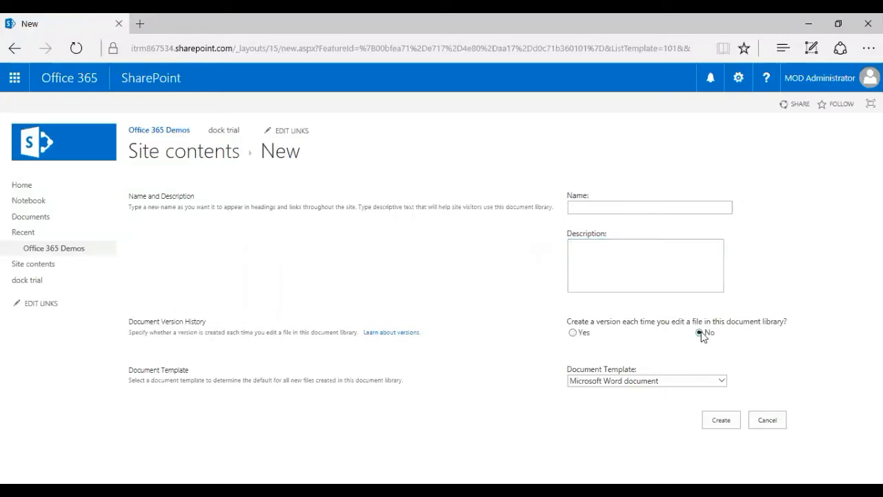
pyautogui.click(573, 333)
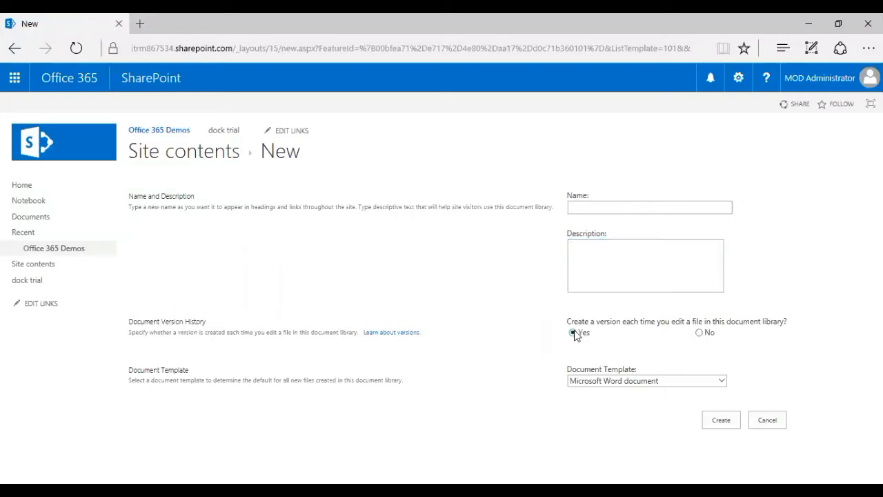
pyautogui.click(598, 207)
pyautogui.write('Dock Library')
pyautogui.press('Tab')
pyautogui.write('Store Dock ')
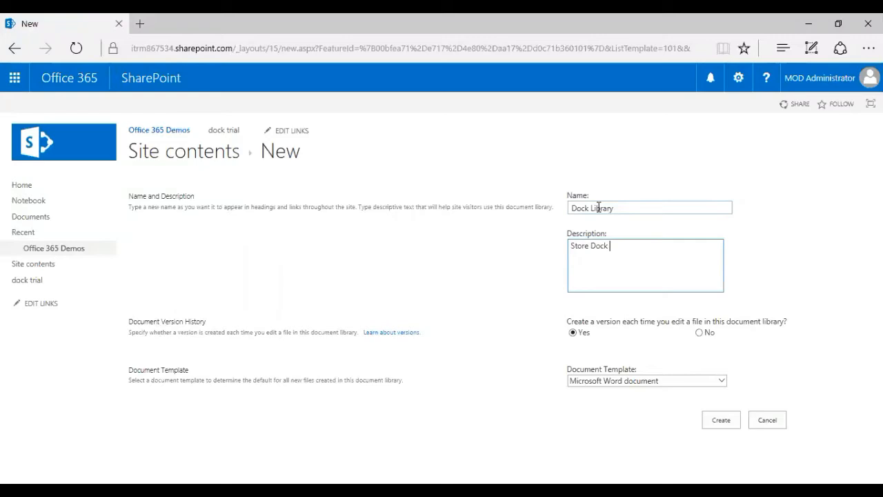
pyautogui.write('Related Document')
# Step: Keep Microsoft Word document as the document template and create the library
pyautogui.click(633, 381)
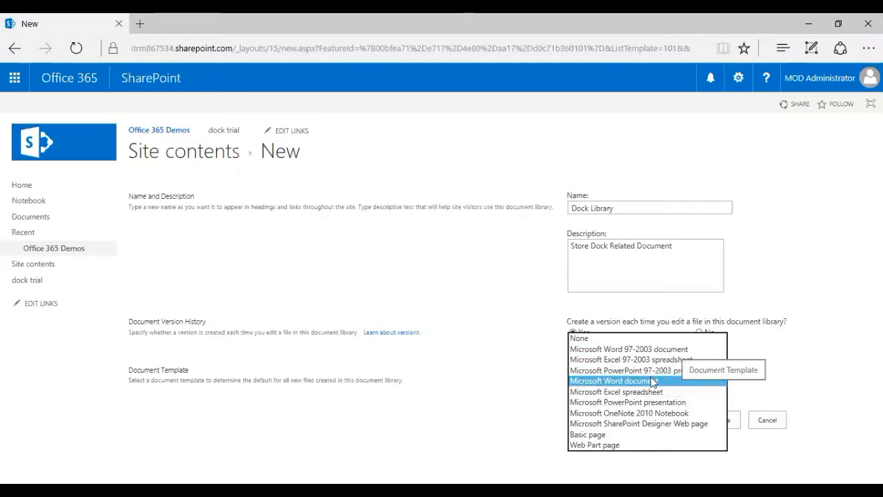
pyautogui.click(749, 385)
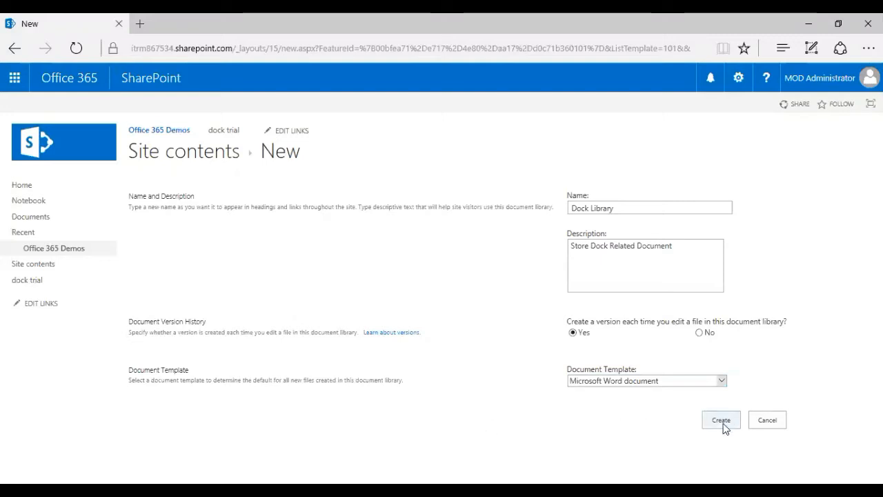
pyautogui.click(723, 424)
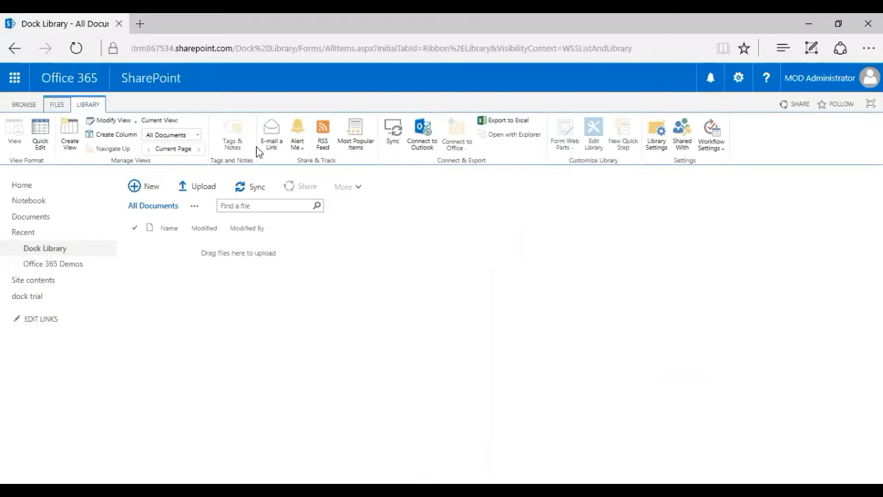
# Step: Show the Dock Library's file area and upload the nine project documents from the local folder into it
pyautogui.click(36, 105)
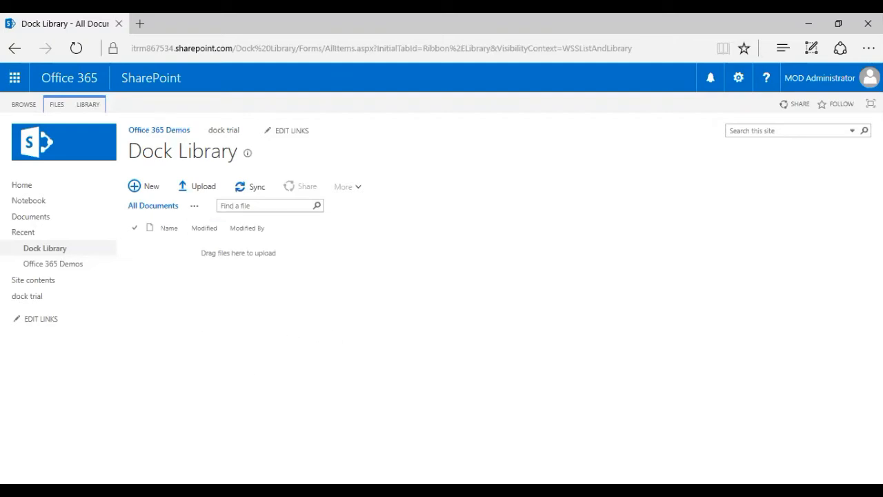
pyautogui.moveTo(796, 429); pyautogui.dragTo(278, 276)
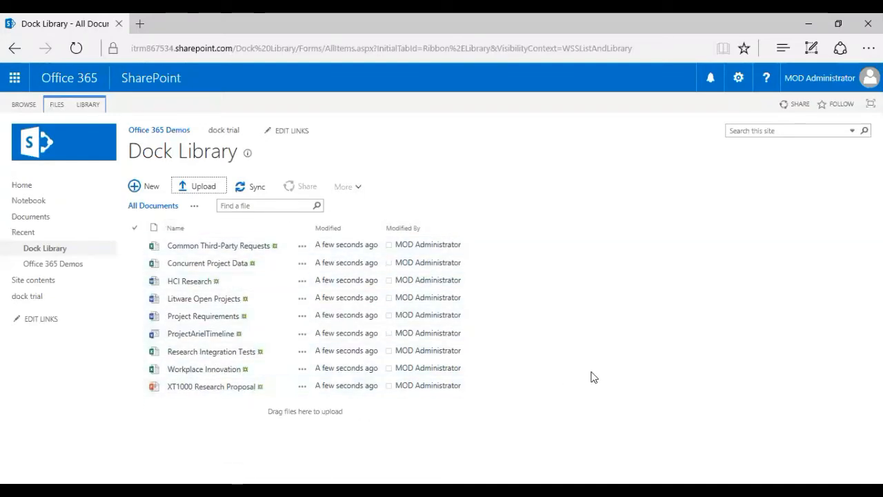
# Step: Go to the site contents and find the Picture Library among the apps to add, opening its details
pyautogui.click(740, 81)
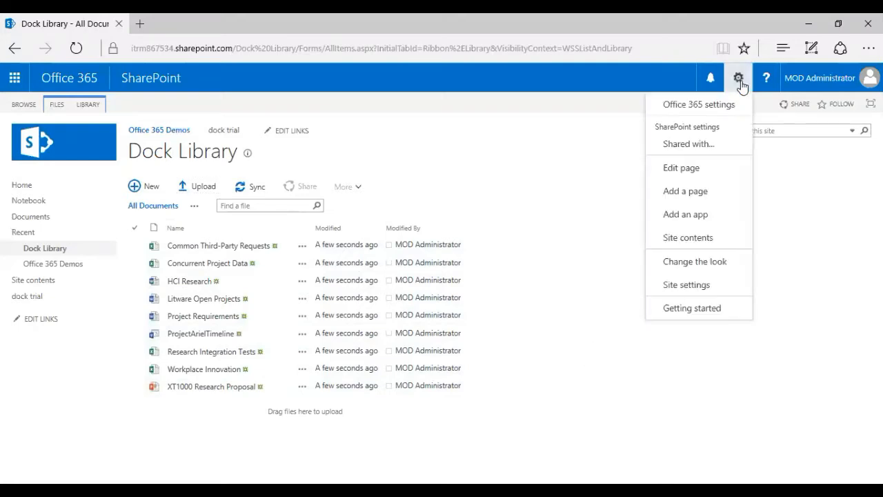
pyautogui.click(708, 240)
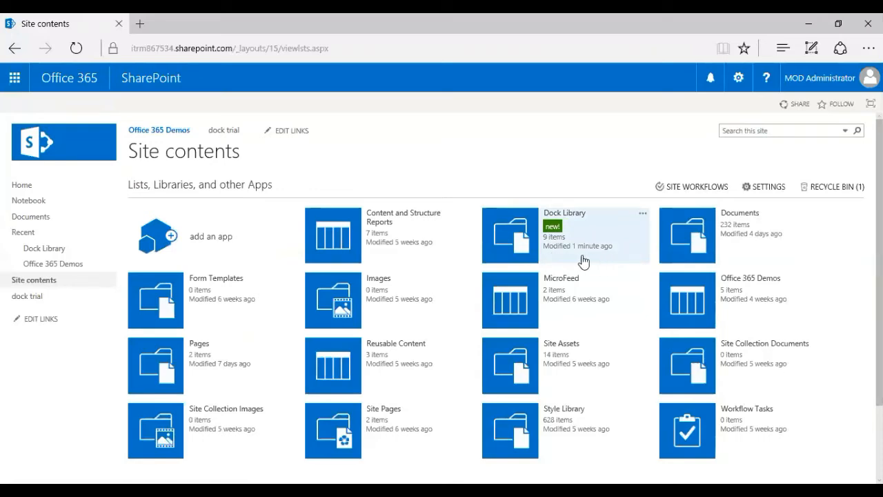
pyautogui.click(183, 238)
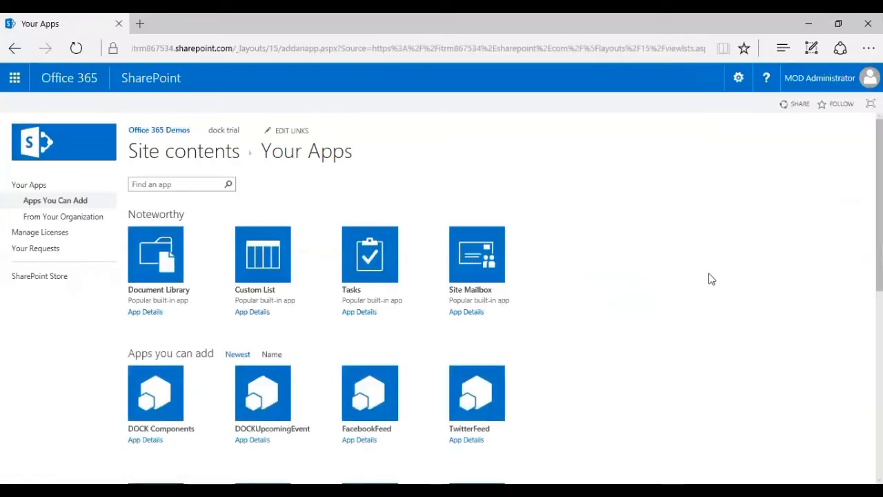
pyautogui.scroll(-3, 693, 282)
pyautogui.scroll(2, 638, 351)
pyautogui.scroll(-2, 633, 349)
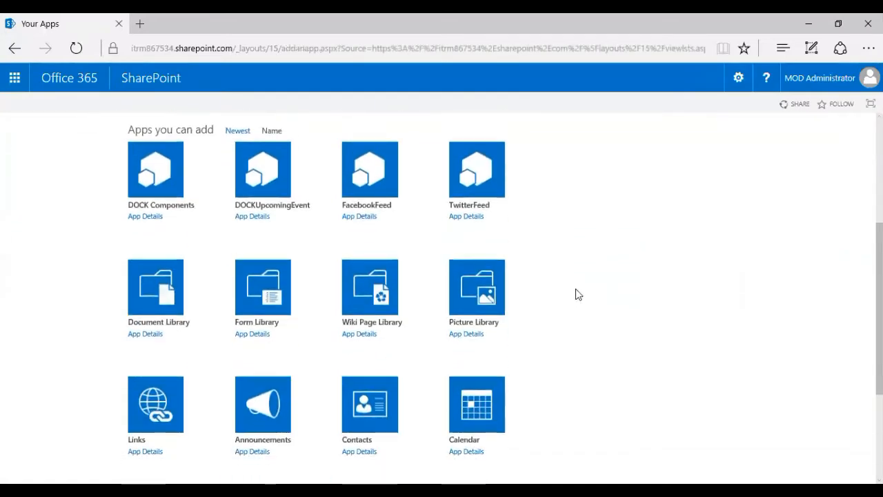
pyautogui.click(478, 339)
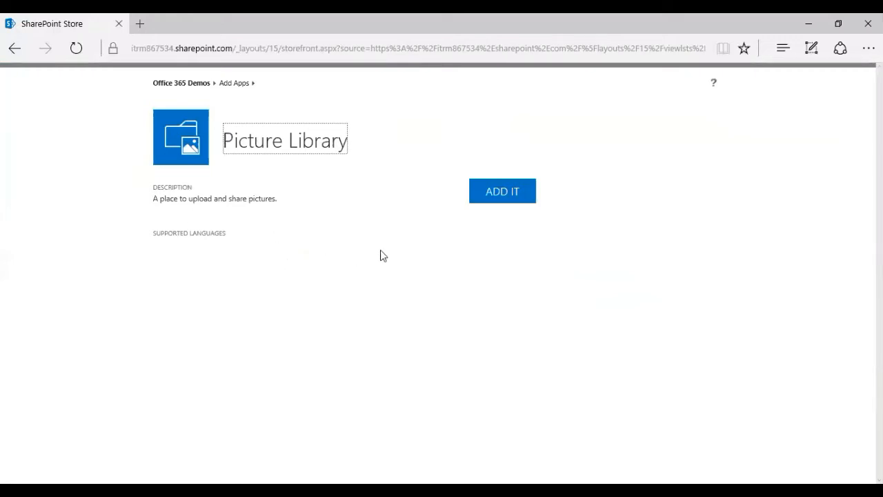
# Step: Add the Picture Library app to the site with the name Dock Pictures
pyautogui.click(512, 196)
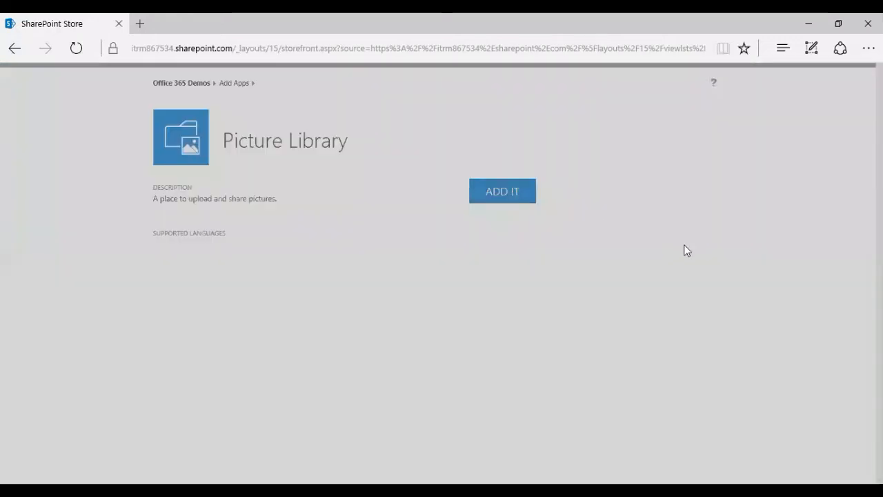
pyautogui.write('Dock Pictures')
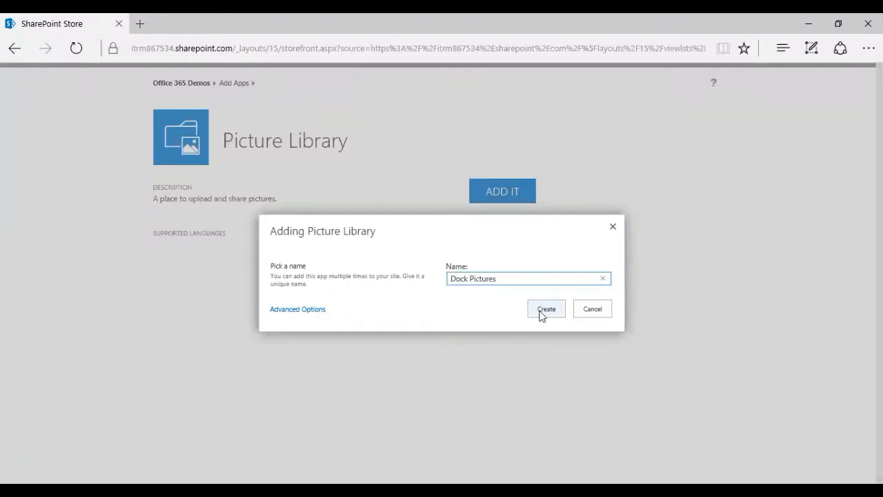
pyautogui.click(542, 311)
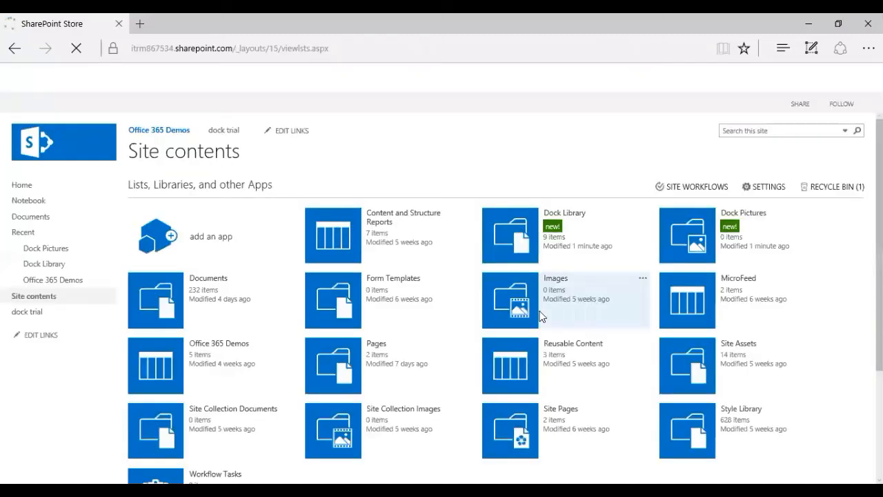
# Step: Open the Dock Pictures library and upload the six images from the local folder into it
pyautogui.click(699, 231)
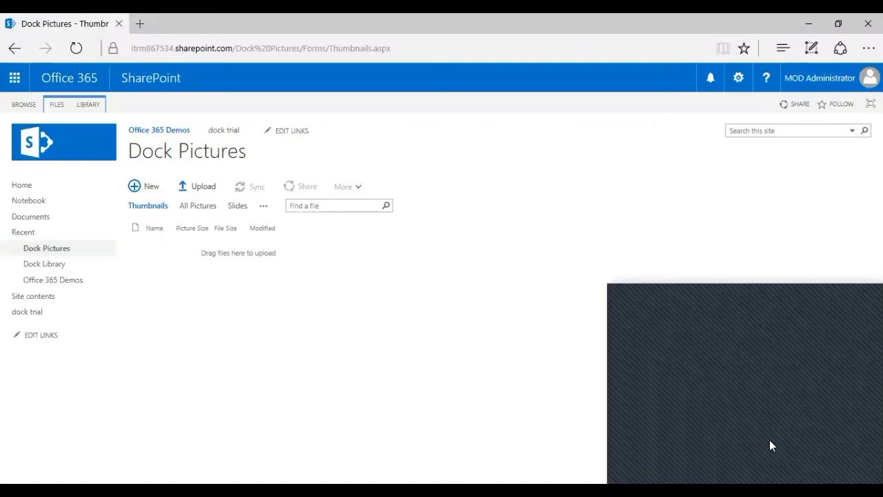
pyautogui.moveTo(776, 437); pyautogui.dragTo(315, 254)
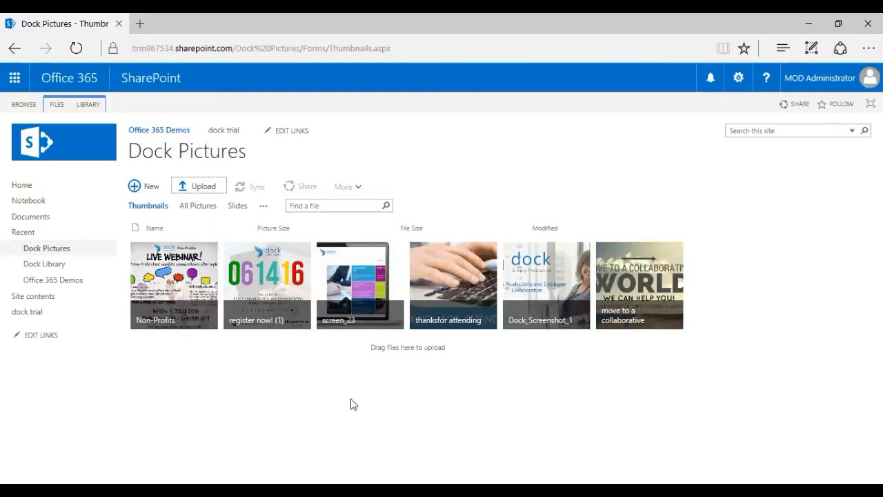
pyautogui.moveTo(170, 288)
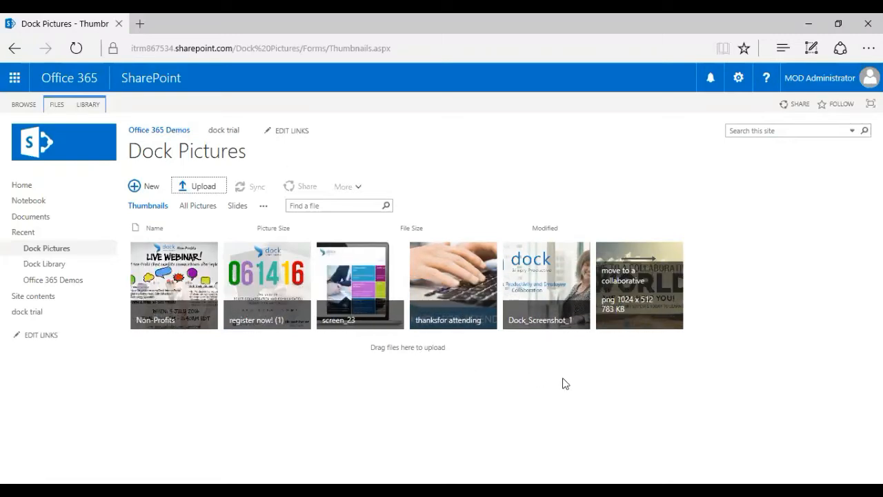
# Step: Go back to the site contents and open Dock Library to review its uploaded documents
pyautogui.click(14, 48)
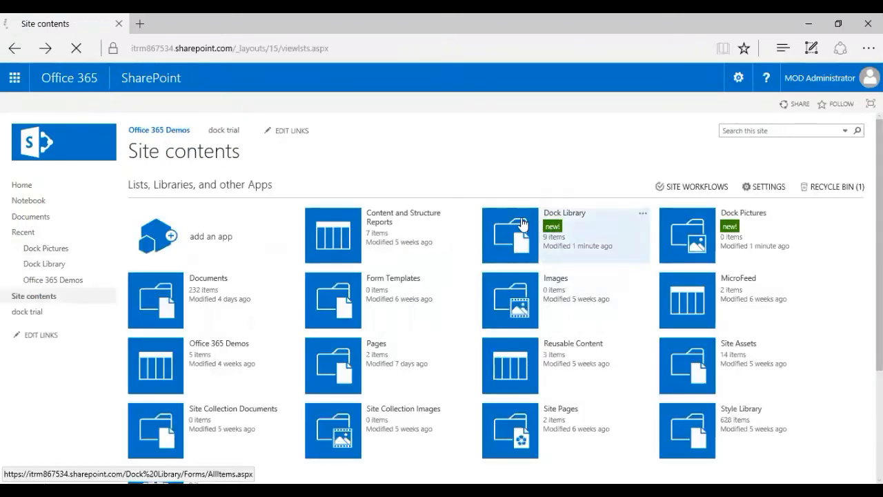
pyautogui.click(523, 223)
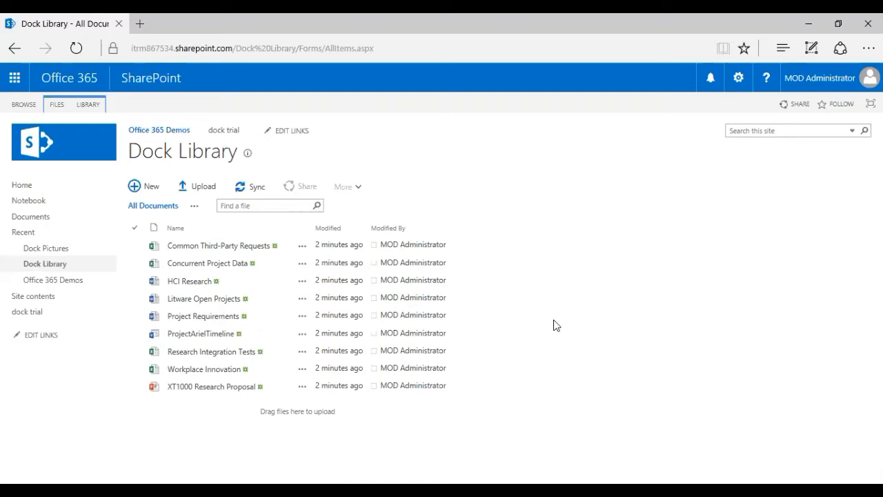
# Step: Return to the site contents and open Dock Pictures to review its uploaded images
pyautogui.click(10, 50)
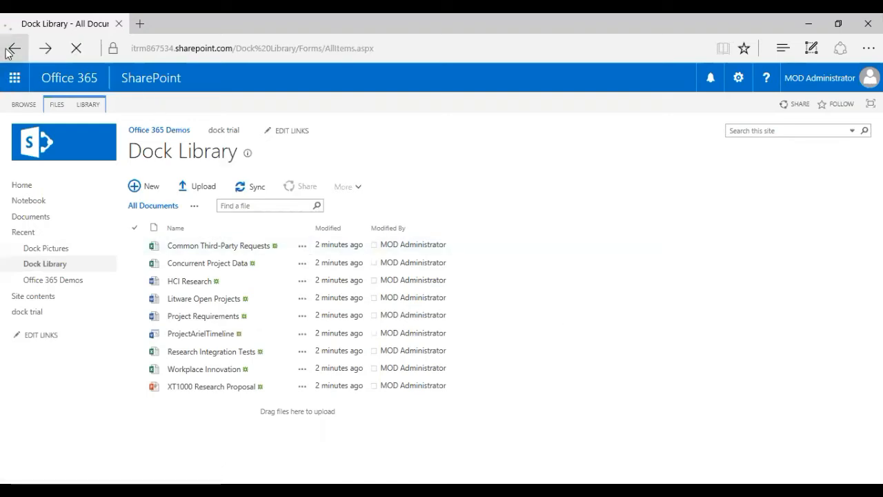
pyautogui.click(10, 50)
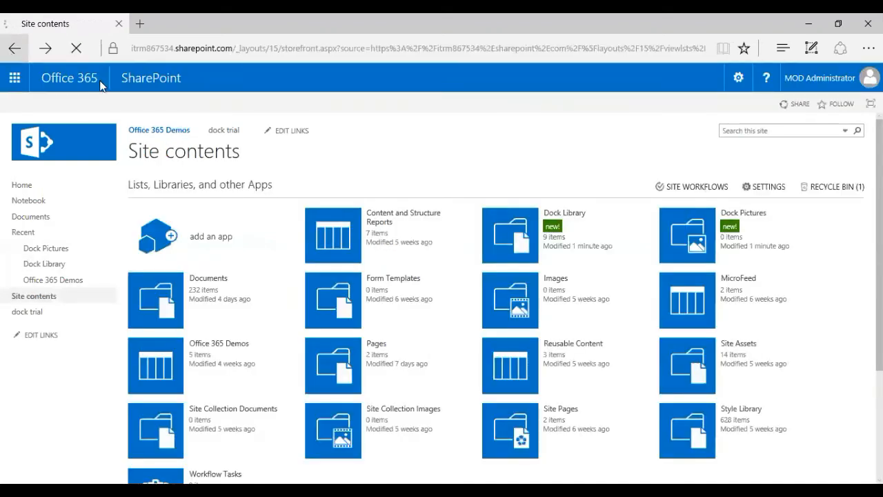
pyautogui.click(46, 48)
pyautogui.click(820, 214)
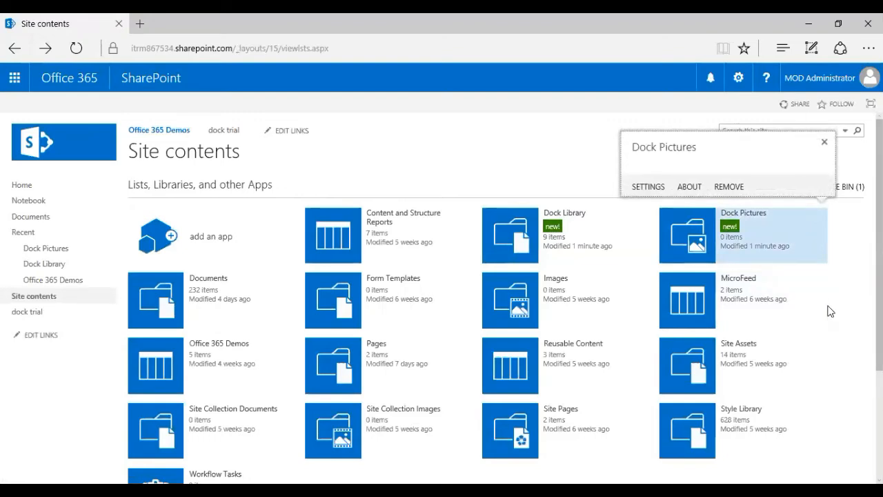
pyautogui.click(697, 241)
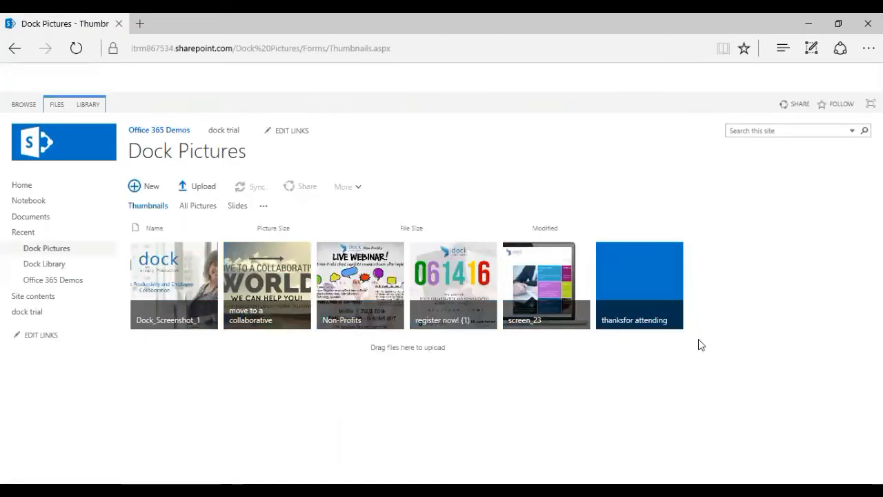
# Step: Show Dock Pictures in the Slides view, page through the images up to register now! (1).png, and return to the Thumbnails view
pyautogui.click(237, 206)
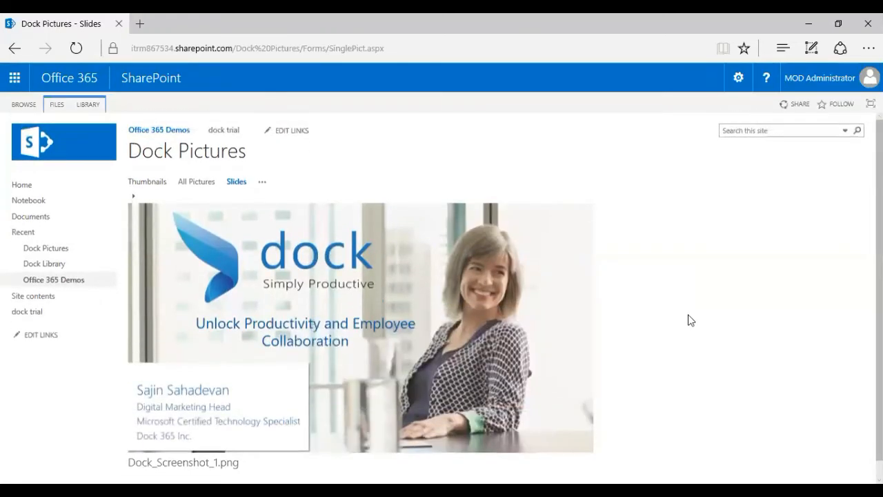
pyautogui.click(133, 196)
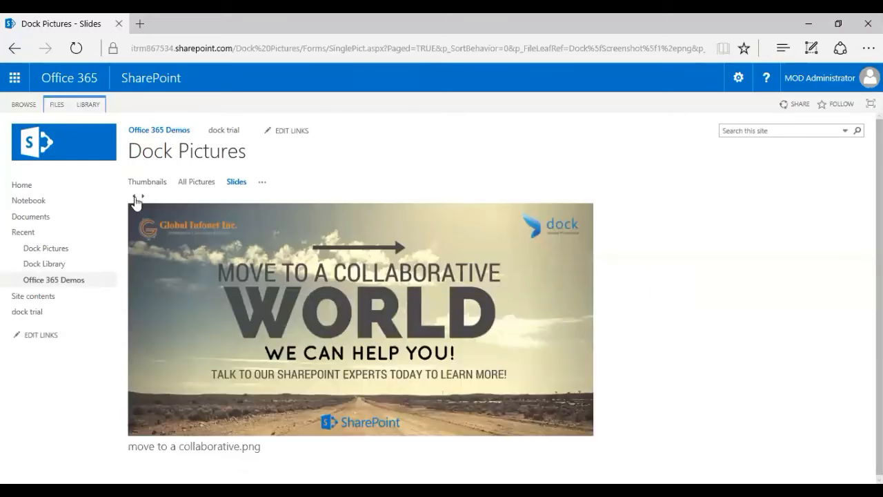
pyautogui.click(142, 198)
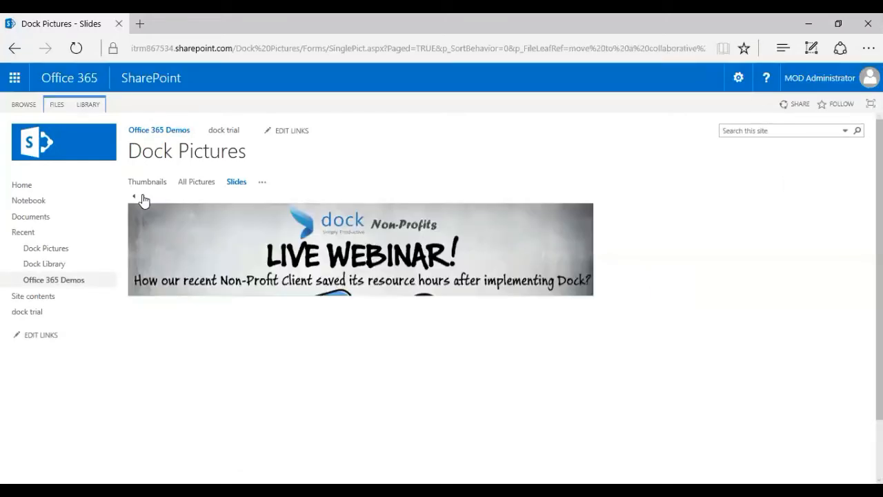
pyautogui.click(142, 198)
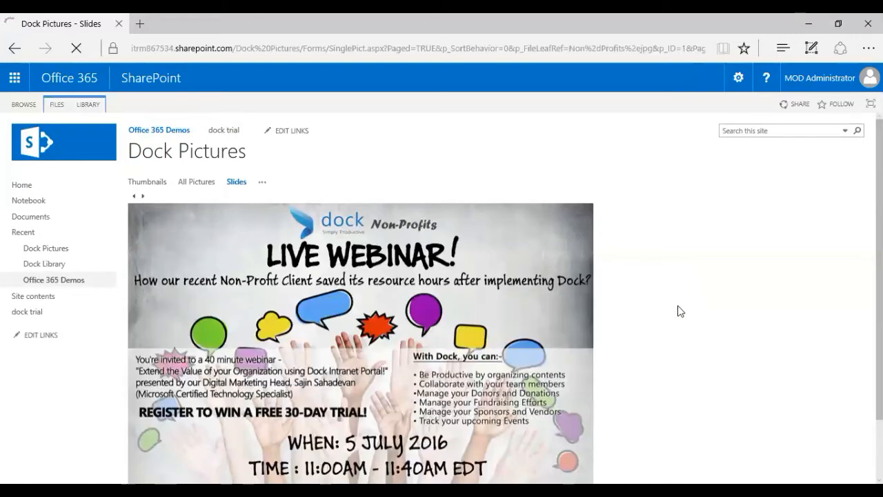
pyautogui.scroll(-4, 682, 315)
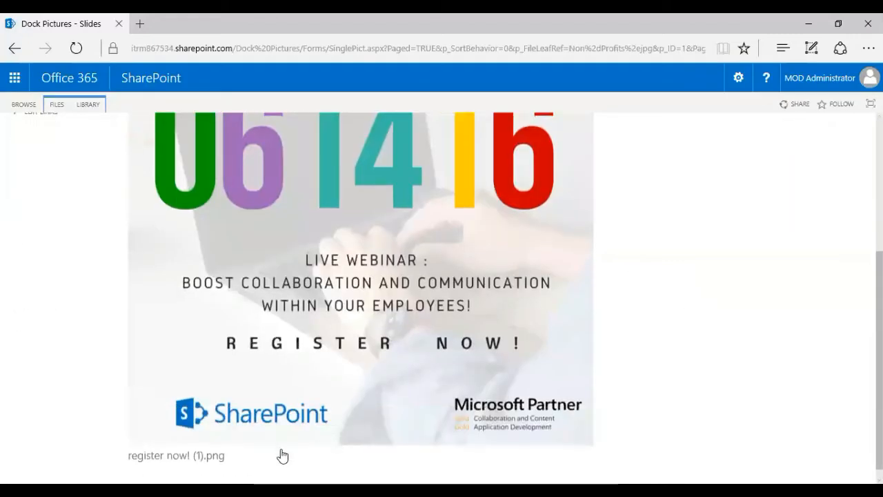
pyautogui.scroll(4, 516, 336)
pyautogui.scroll(-3, 408, 306)
pyautogui.scroll(3, 449, 349)
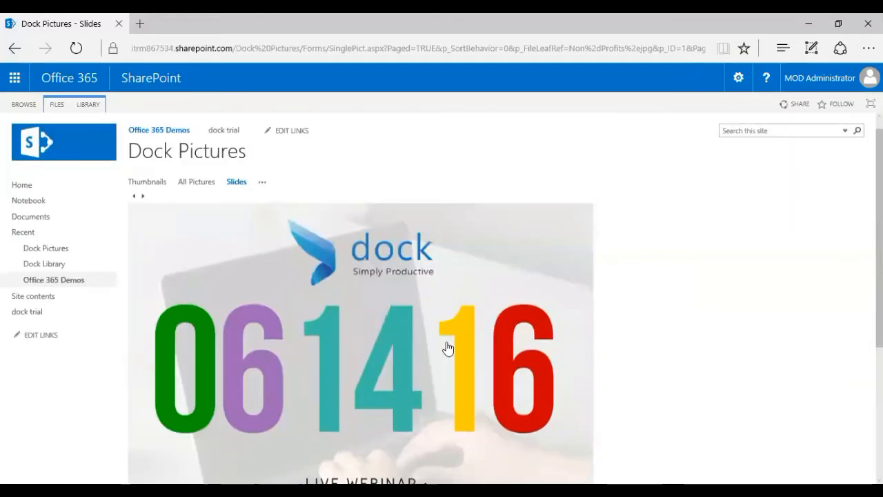
pyautogui.click(159, 185)
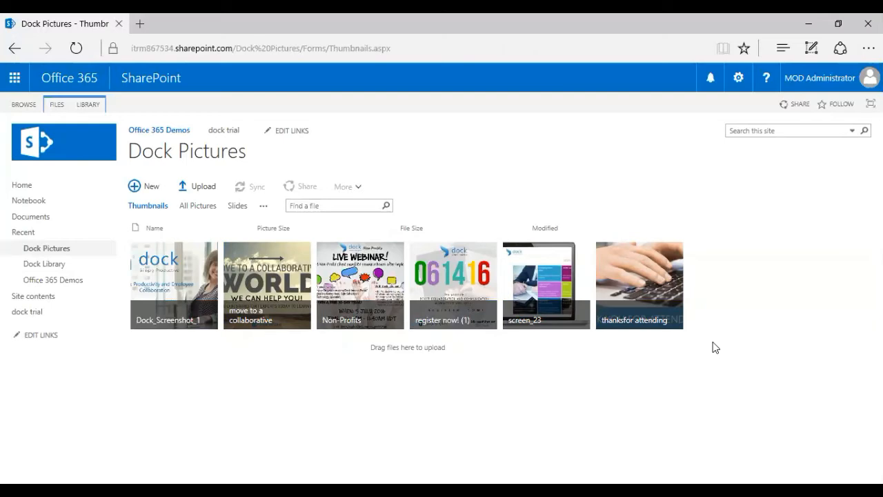
# Step: Leave the picture library, open Dock Library, and bring up its library settings
pyautogui.click(15, 48)
pyautogui.click(14, 49)
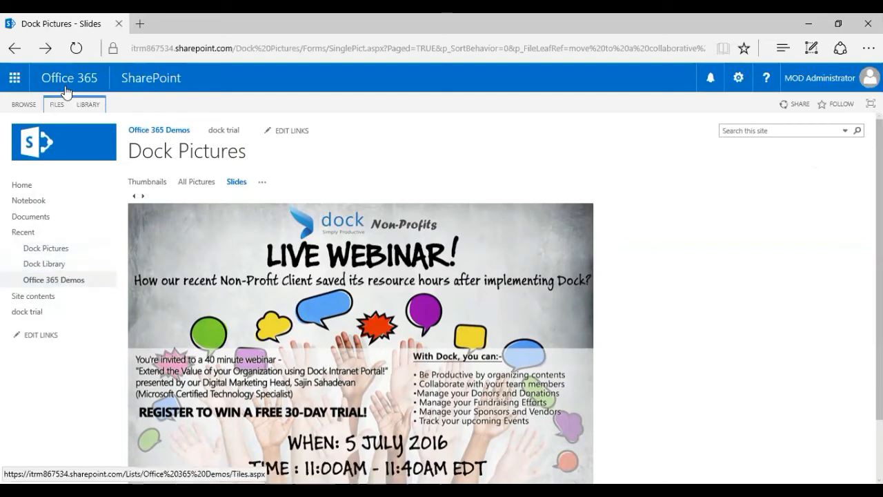
pyautogui.click(60, 266)
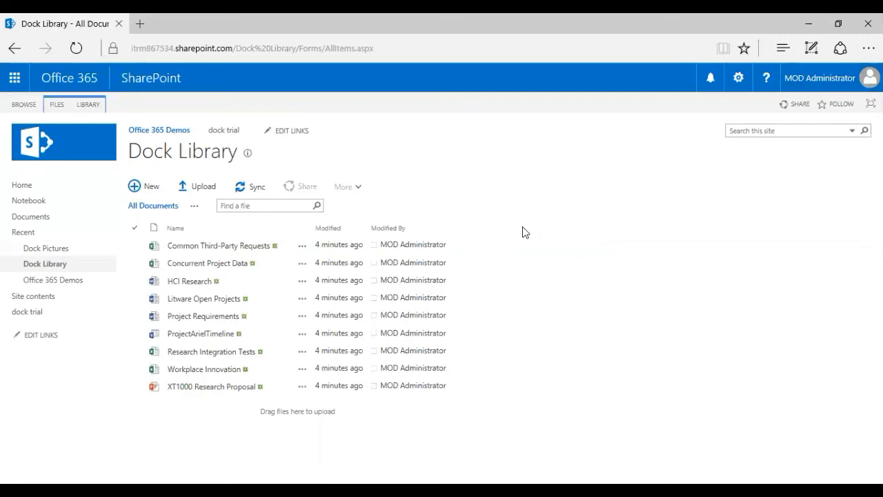
pyautogui.click(90, 105)
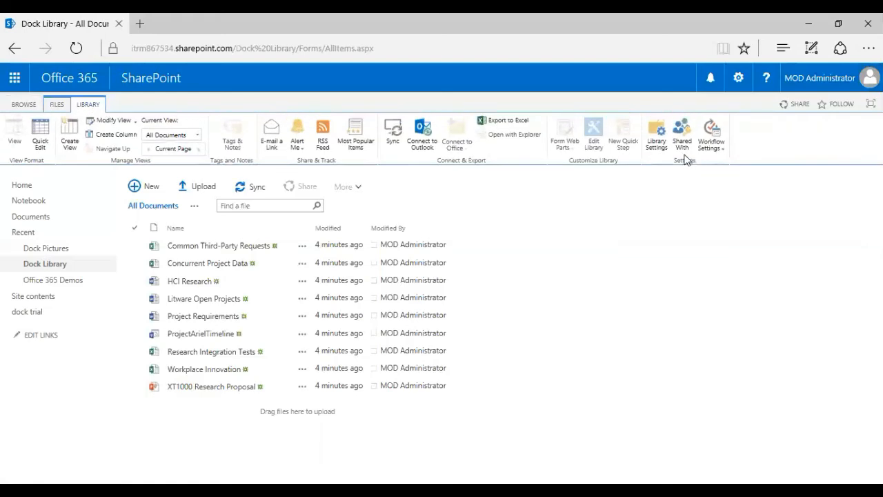
pyautogui.click(661, 146)
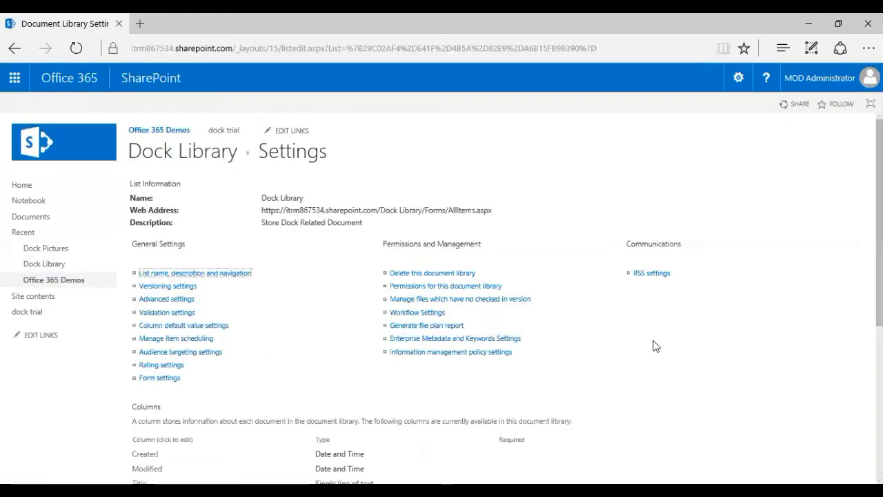
# Step: Start a new column for Dock Library named Priority, with Choice as its information type
pyautogui.scroll(-3, 656, 346)
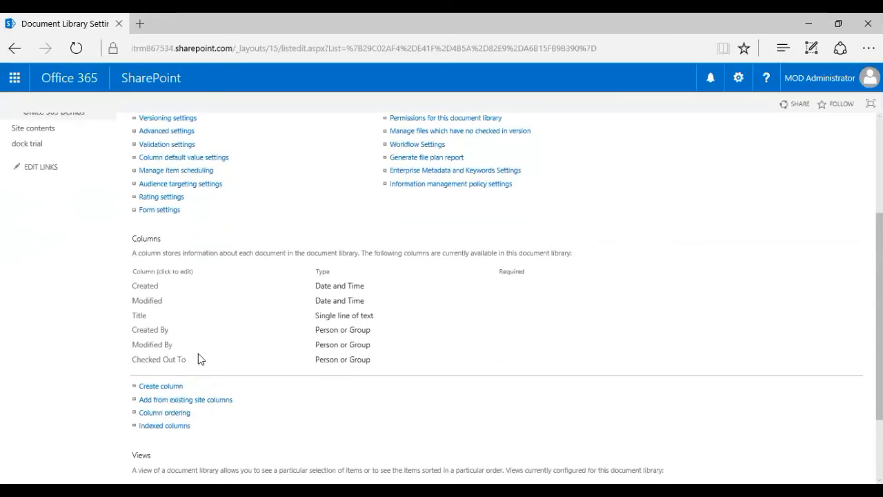
pyautogui.click(177, 390)
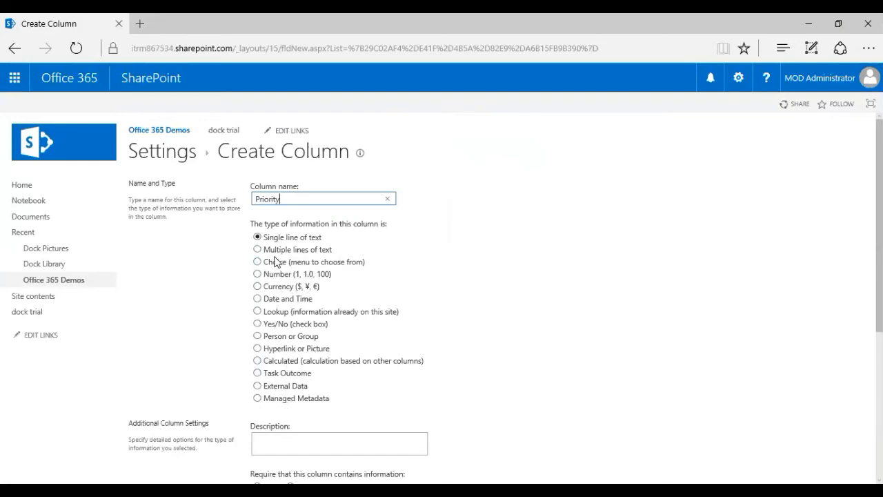
pyautogui.click(257, 262)
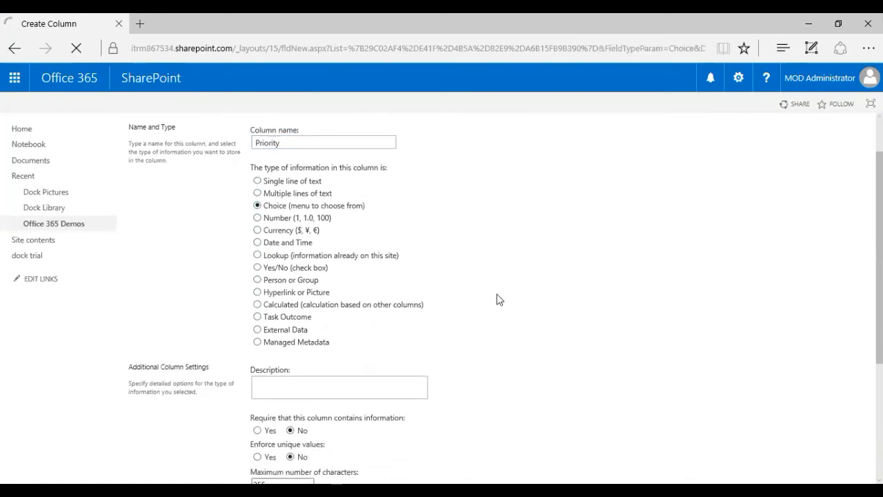
pyautogui.scroll(-3, 497, 302)
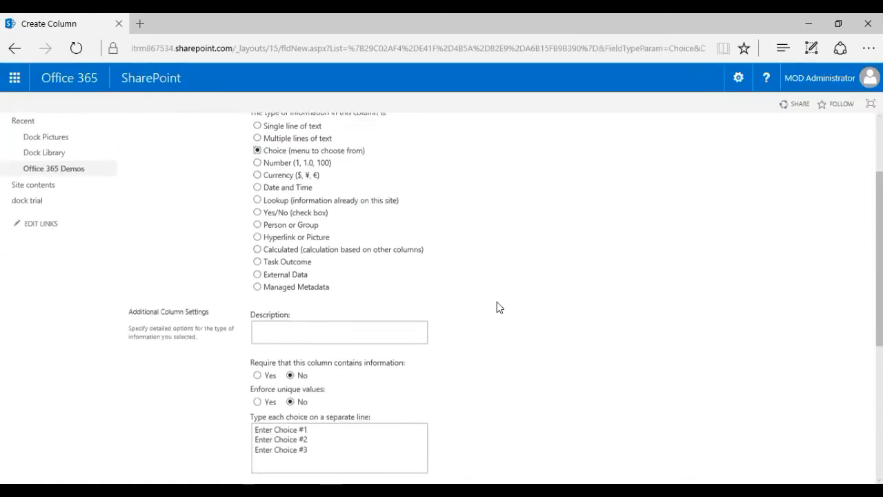
pyautogui.scroll(2, 476, 374)
pyautogui.scroll(-2, 477, 374)
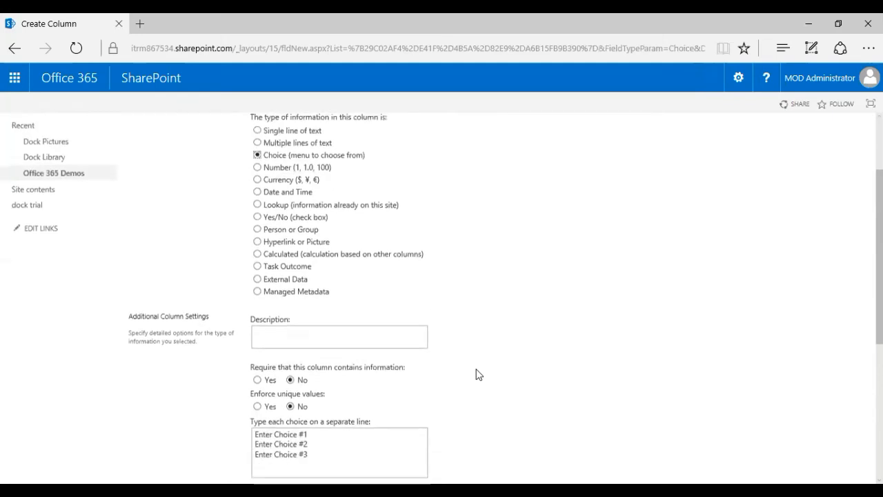
pyautogui.scroll(-1, 479, 373)
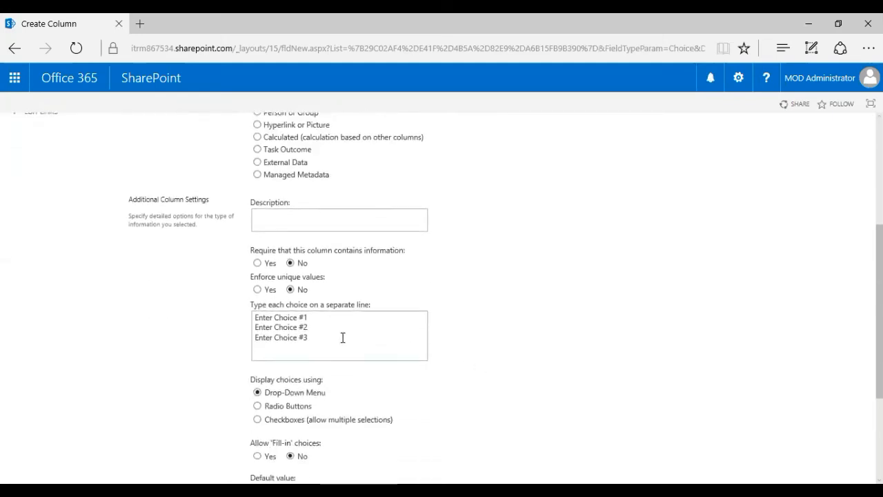
# Step: Replace the placeholder choices of the Priority column with High, Neutral and Low, one per line
pyautogui.moveTo(256, 318); pyautogui.dragTo(309, 318)
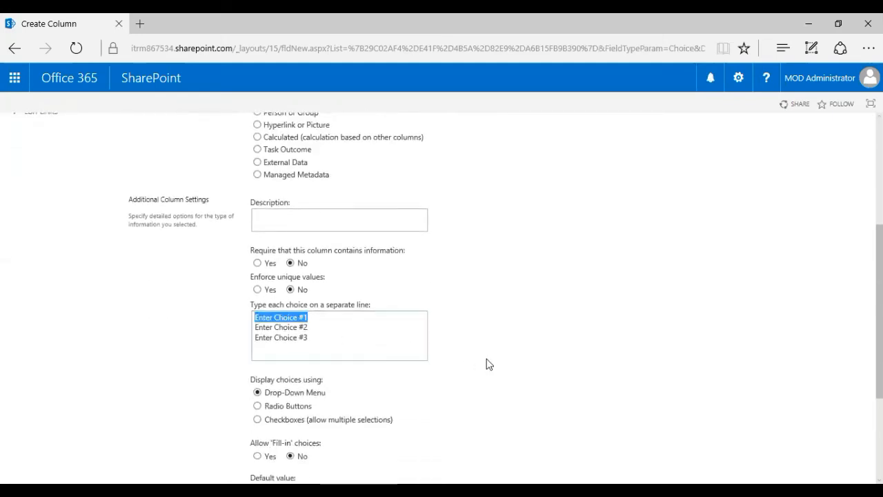
pyautogui.write('High')
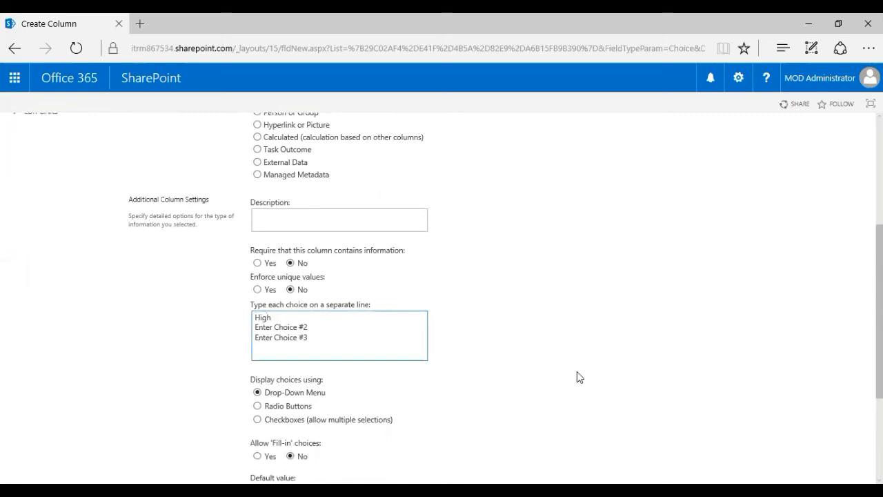
pyautogui.moveTo(309, 327); pyautogui.dragTo(232, 326)
pyautogui.write('Neutral')
pyautogui.moveTo(309, 337); pyautogui.dragTo(240, 338)
pyautogui.write('Low')
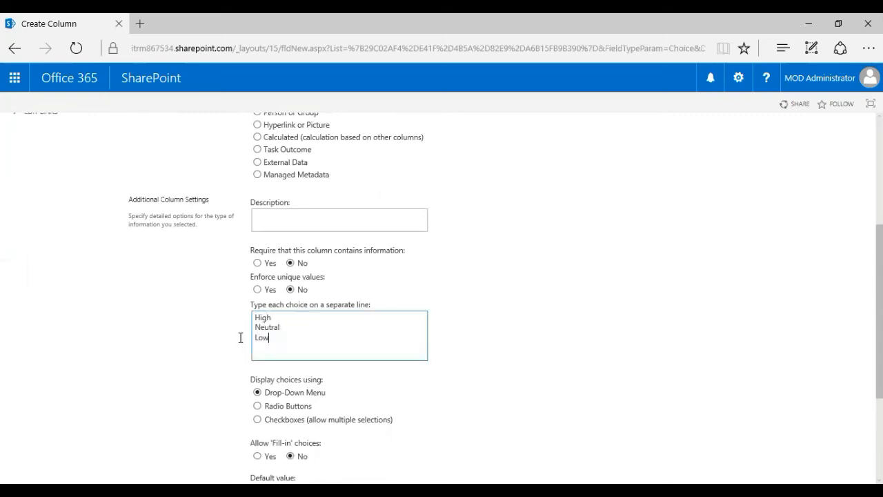
pyautogui.click(504, 333)
# Step: Review the remaining column settings, keep High as the default value, and create the Priority column
pyautogui.scroll(-1, 503, 335)
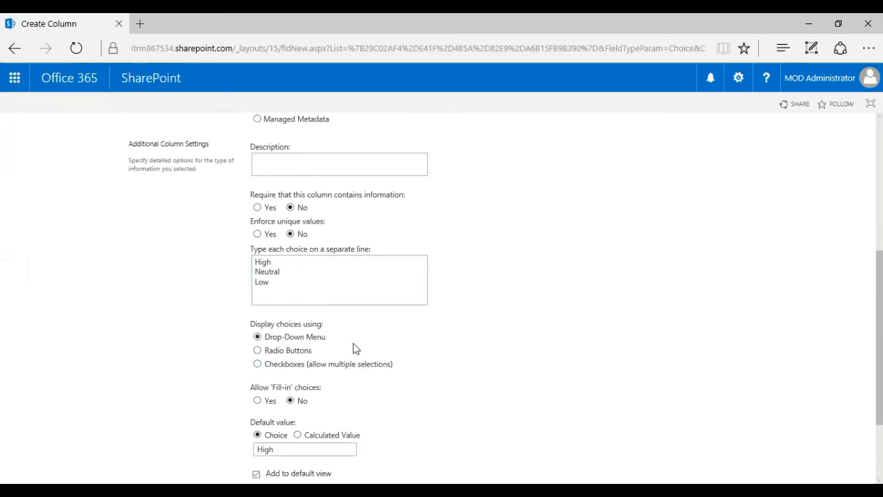
pyautogui.scroll(-2, 354, 348)
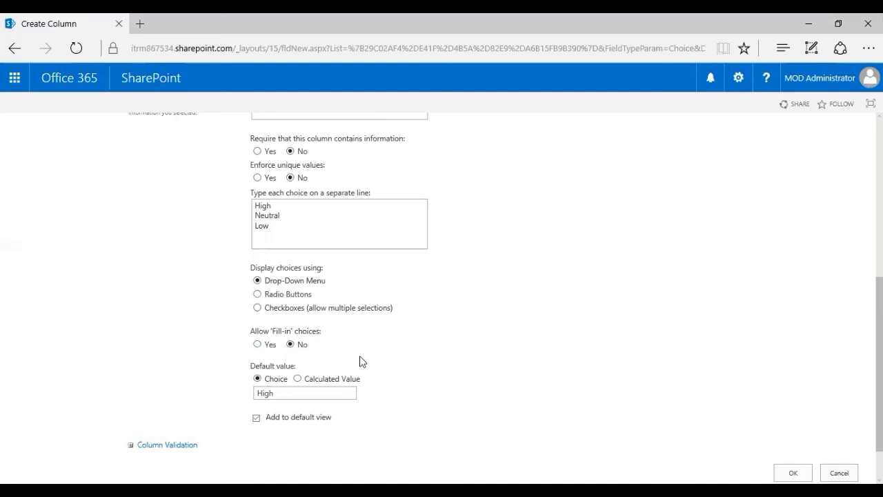
pyautogui.scroll(-2, 360, 361)
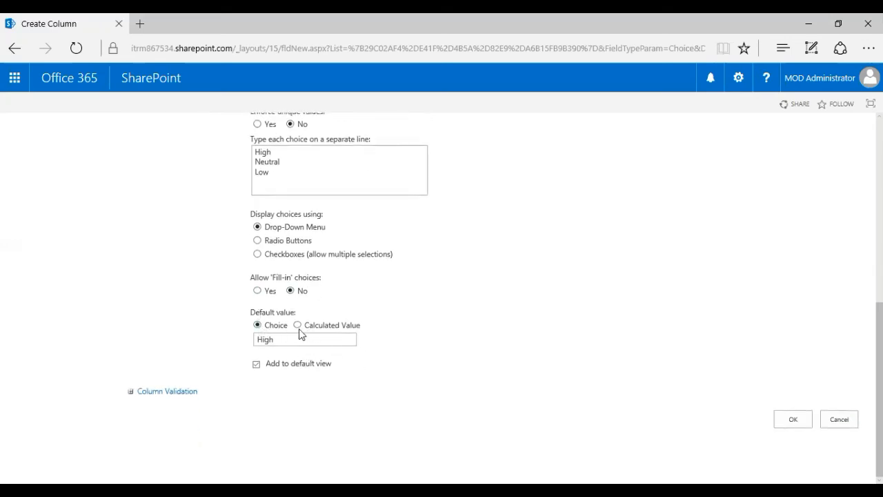
pyautogui.moveTo(280, 338); pyautogui.dragTo(248, 339)
pyautogui.click(374, 355)
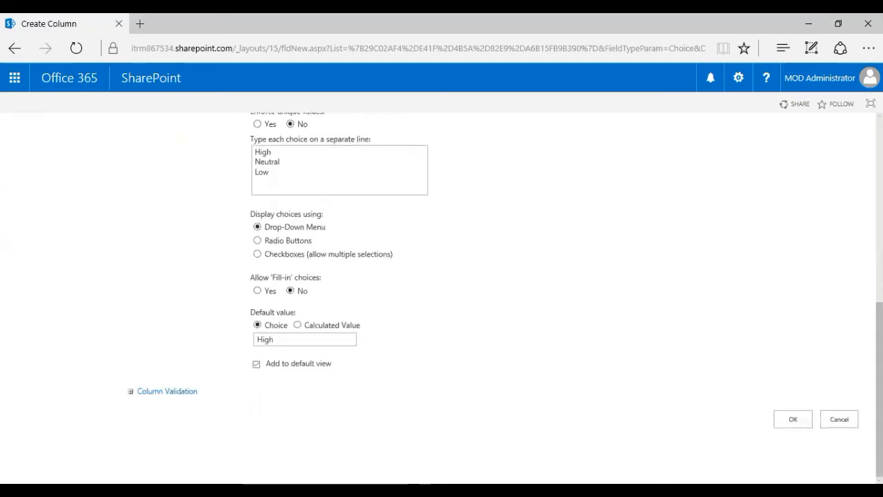
pyautogui.click(794, 420)
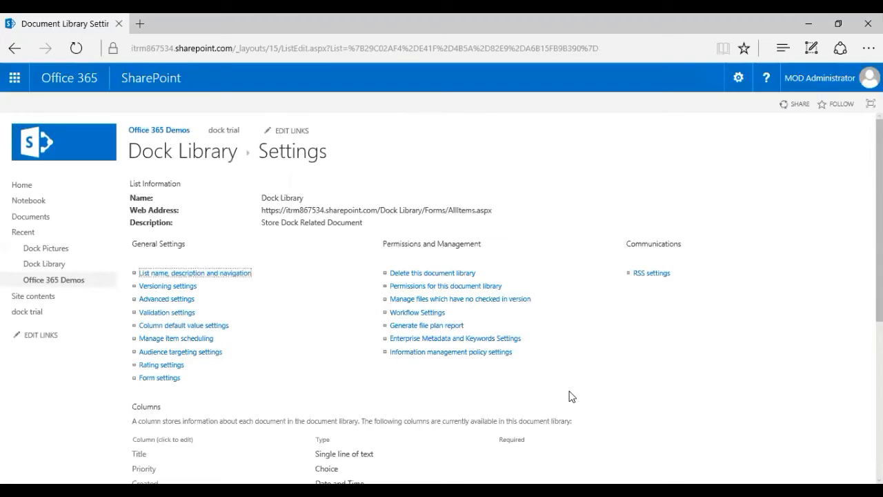
# Step: Examine the columns and views listed on the Dock Library settings page
pyautogui.scroll(-4, 189, 341)
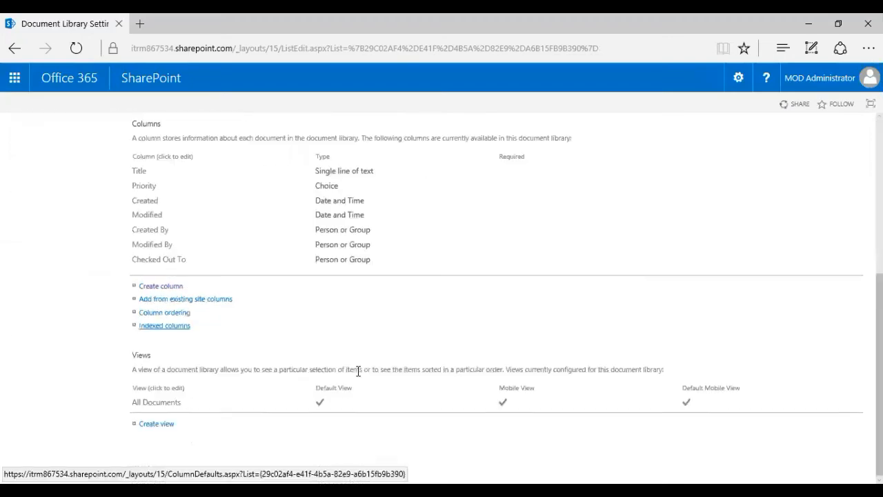
pyautogui.scroll(1, 356, 390)
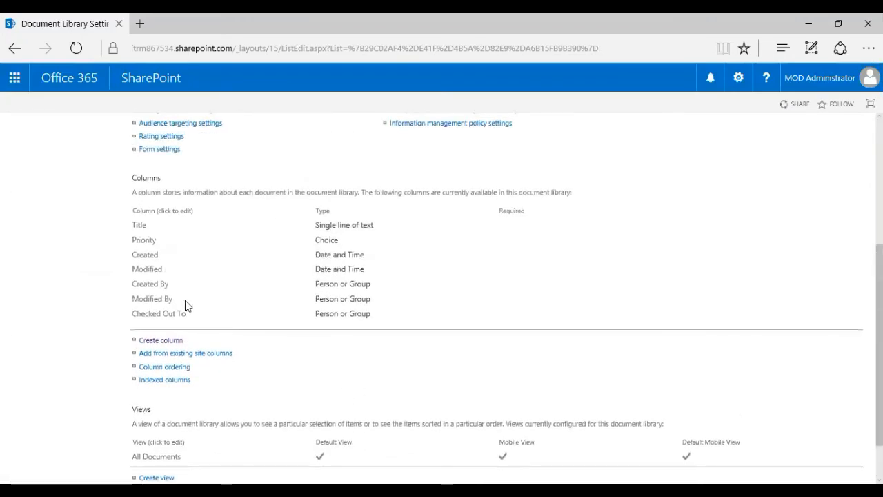
pyautogui.scroll(3, 186, 310)
pyautogui.scroll(-3, 194, 345)
pyautogui.scroll(1, 196, 298)
pyautogui.scroll(2, 197, 299)
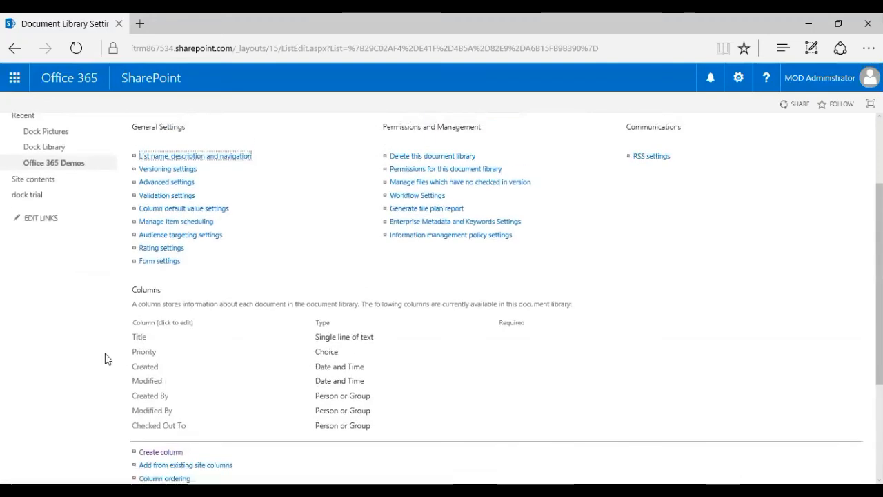
pyautogui.scroll(3, 199, 386)
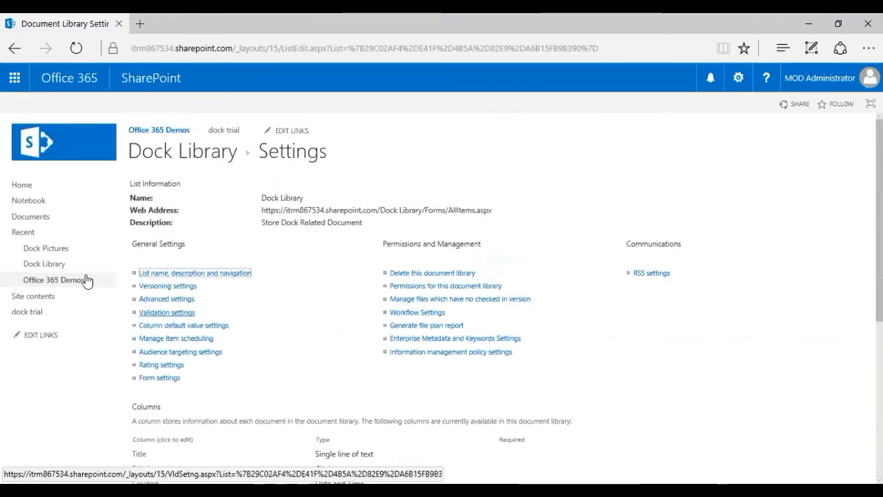
# Step: Return to the documents in Dock Library and open the Common Third-Party Requests file's rename form
pyautogui.click(60, 266)
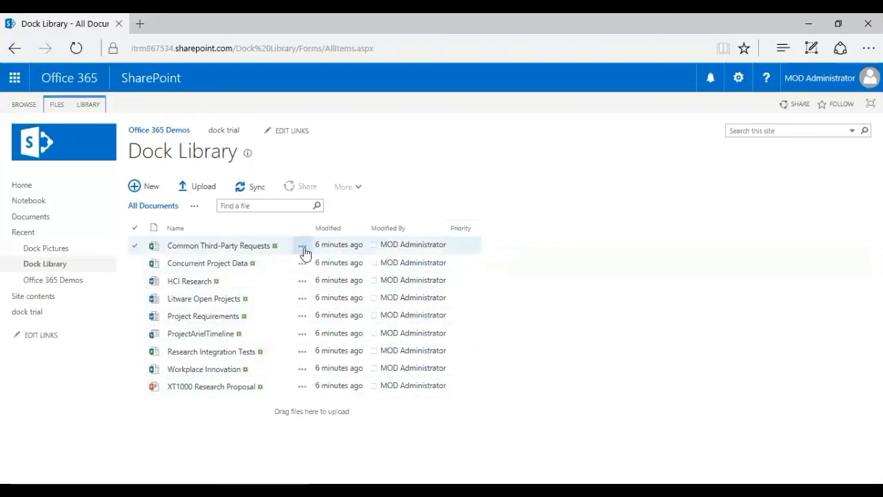
pyautogui.click(304, 248)
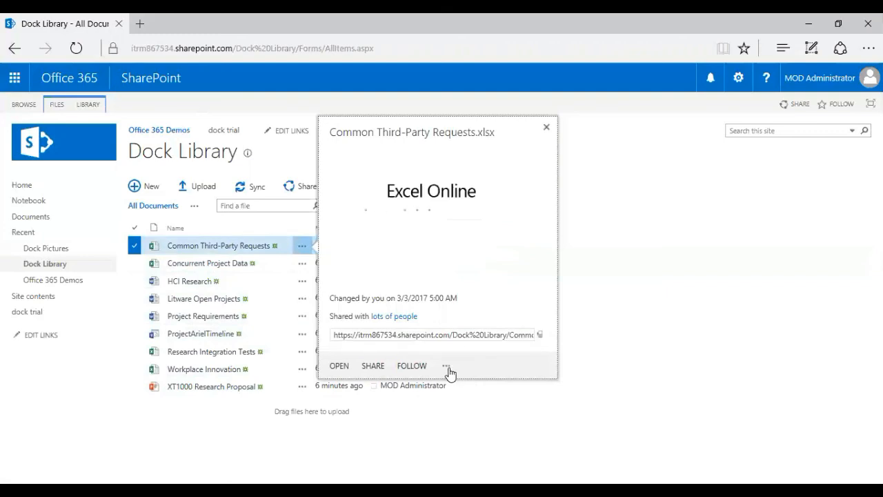
pyautogui.click(448, 368)
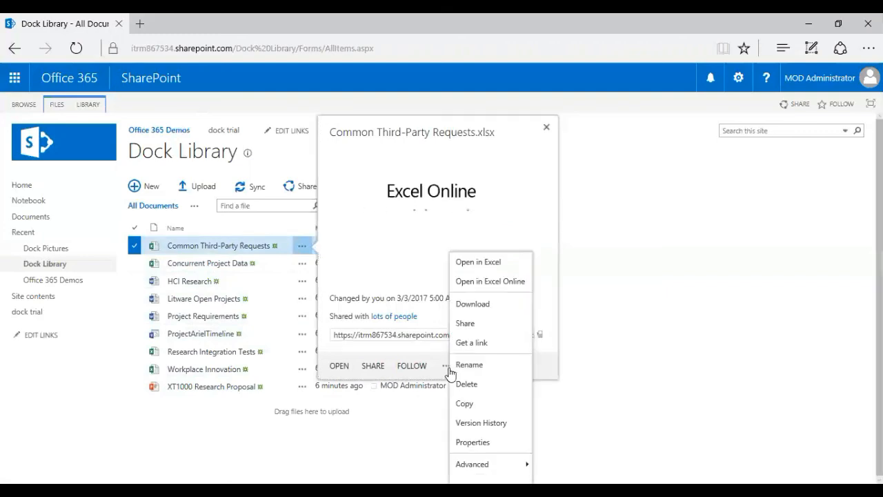
pyautogui.click(511, 366)
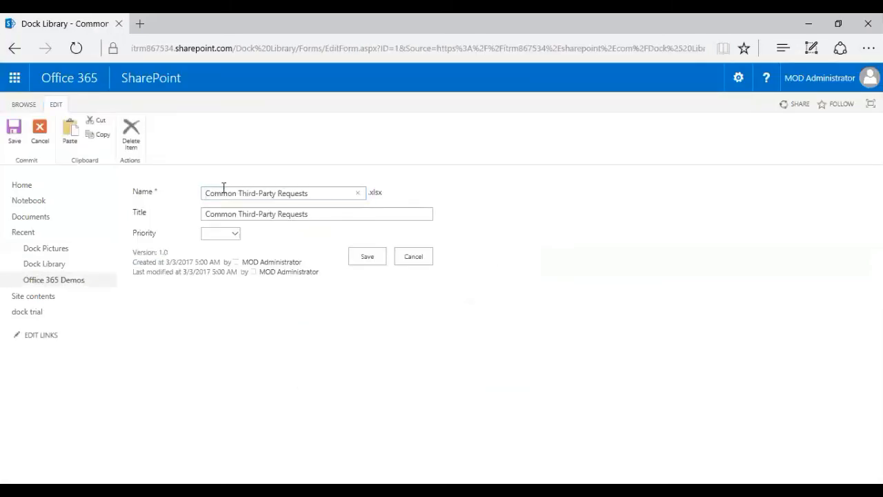
# Step: Set the Priority of the Common Third-Party Requests document to High and save its properties
pyautogui.moveTo(206, 193); pyautogui.dragTo(425, 205)
pyautogui.click(216, 214)
pyautogui.click(234, 233)
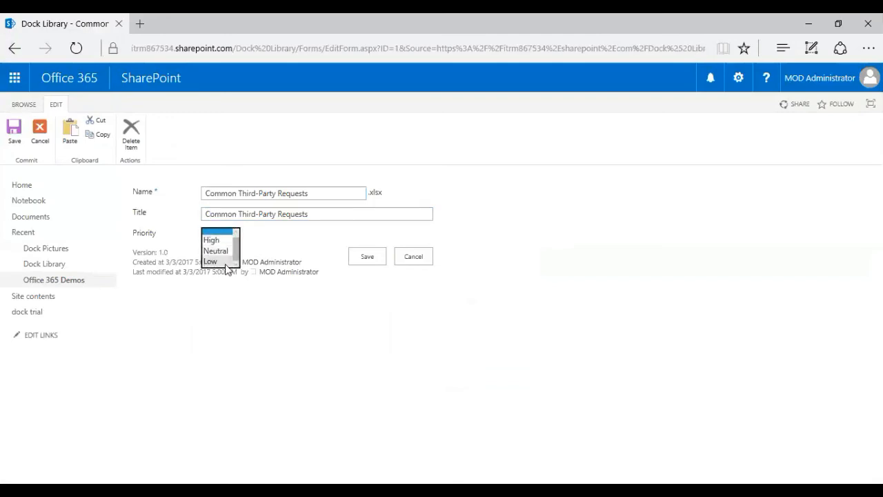
pyautogui.click(219, 240)
pyautogui.click(372, 257)
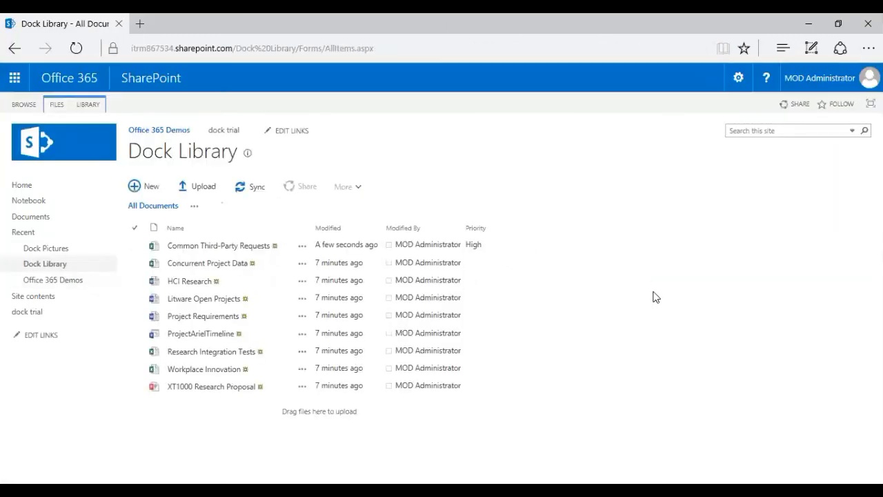
# Step: Switch the Dock Library document list to Quick Edit so its properties can be edited in bulk
pyautogui.click(493, 263)
pyautogui.click(486, 248)
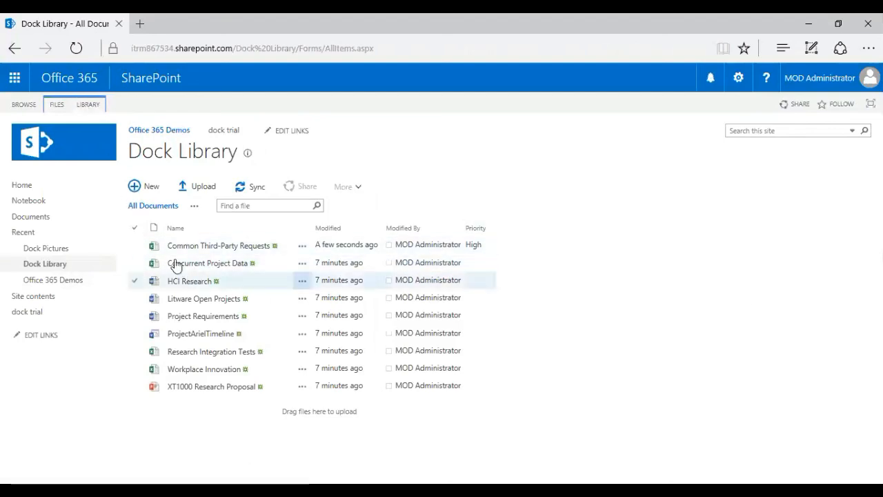
pyautogui.click(88, 105)
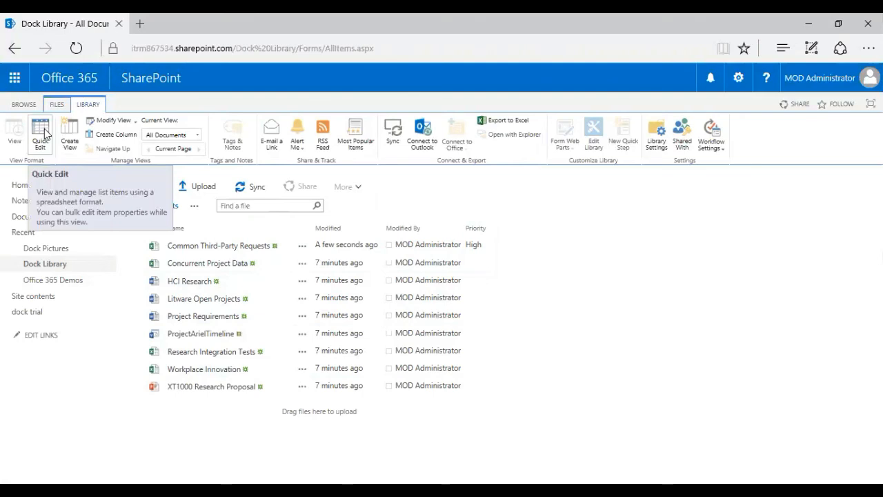
pyautogui.click(43, 133)
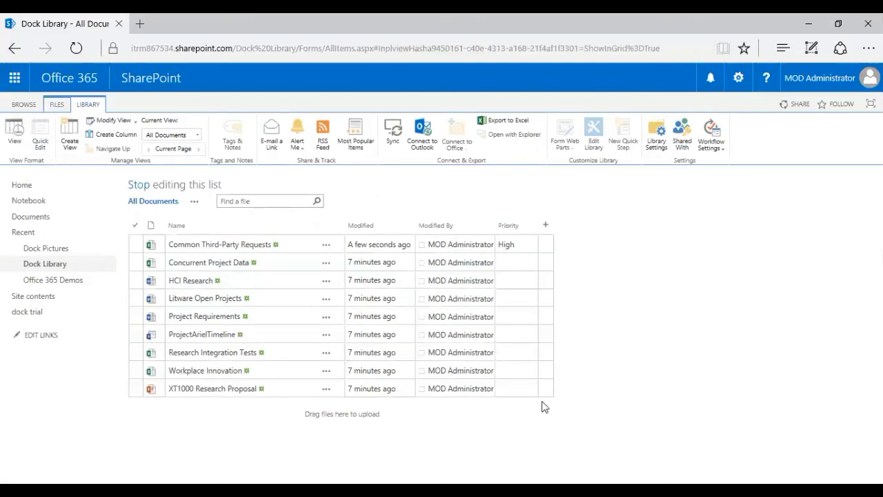
# Step: Set the Priority of Concurrent Project Data to Neutral and of HCI Research to High
pyautogui.click(519, 263)
pyautogui.click(531, 261)
pyautogui.click(532, 302)
pyautogui.click(536, 281)
pyautogui.click(535, 281)
pyautogui.click(535, 300)
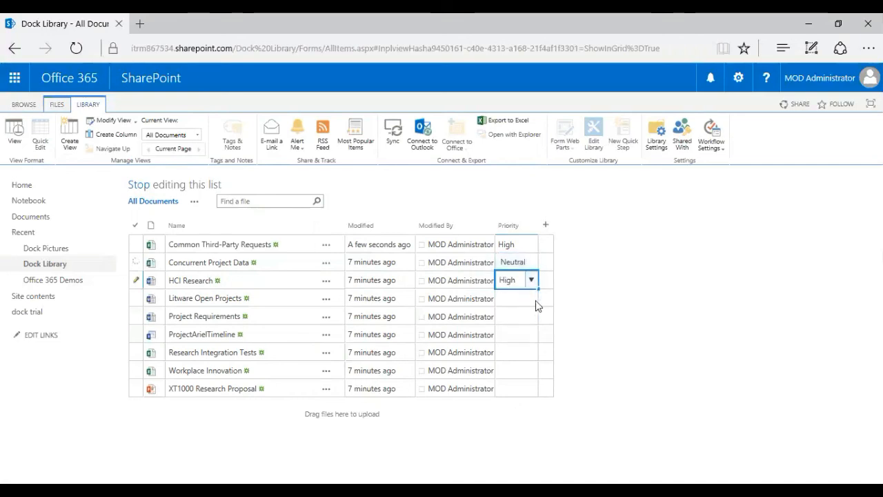
# Step: Set the Priority of Litware Open Projects to Low, Project Requirements to Neutral, and ProjectArielTimeline to High
pyautogui.click(534, 299)
pyautogui.click(532, 299)
pyautogui.click(529, 345)
pyautogui.click(532, 319)
pyautogui.click(532, 319)
pyautogui.click(524, 347)
pyautogui.click(532, 337)
pyautogui.click(532, 337)
pyautogui.click(528, 352)
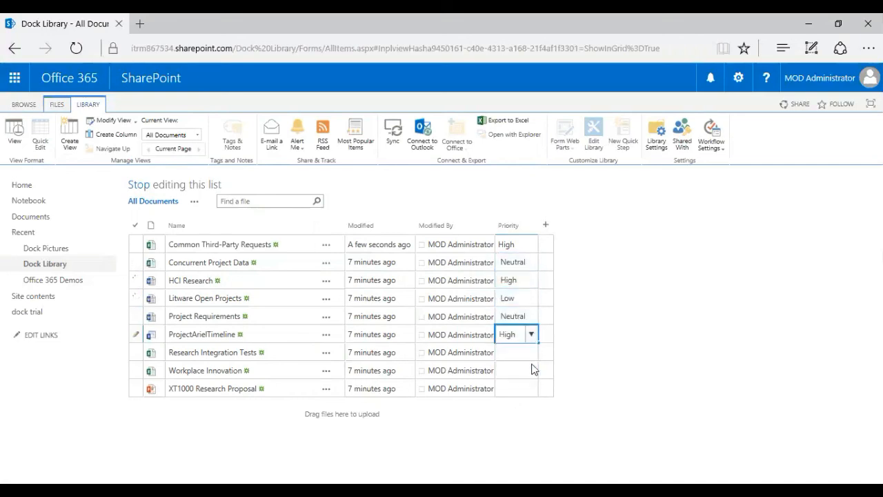
# Step: Set the Priority of both Research Integration Tests and Workplace Innovation to Low
pyautogui.click(532, 353)
pyautogui.click(531, 353)
pyautogui.click(528, 398)
pyautogui.click(530, 373)
pyautogui.click(531, 371)
pyautogui.click(528, 415)
# Step: Set the Priority of XT1000 Research Proposal to High, then stop editing and return to the normal Dock Library page
pyautogui.click(532, 388)
pyautogui.click(531, 389)
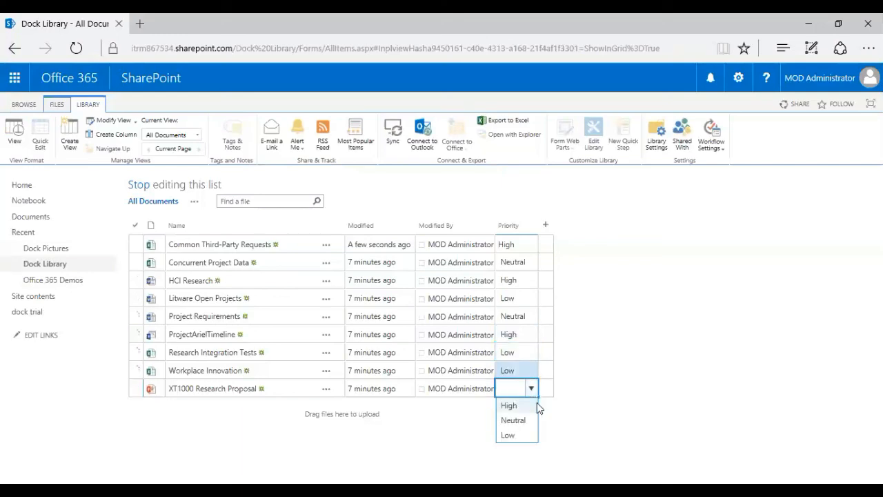
pyautogui.click(534, 405)
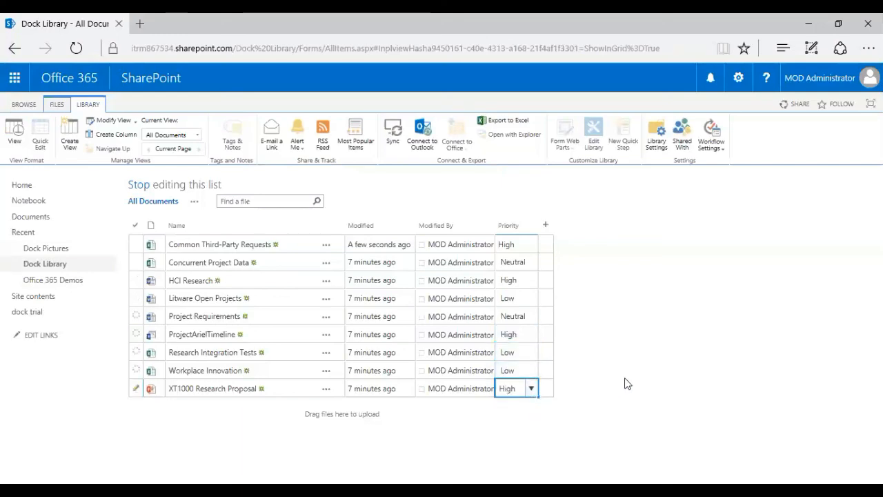
pyautogui.click(142, 187)
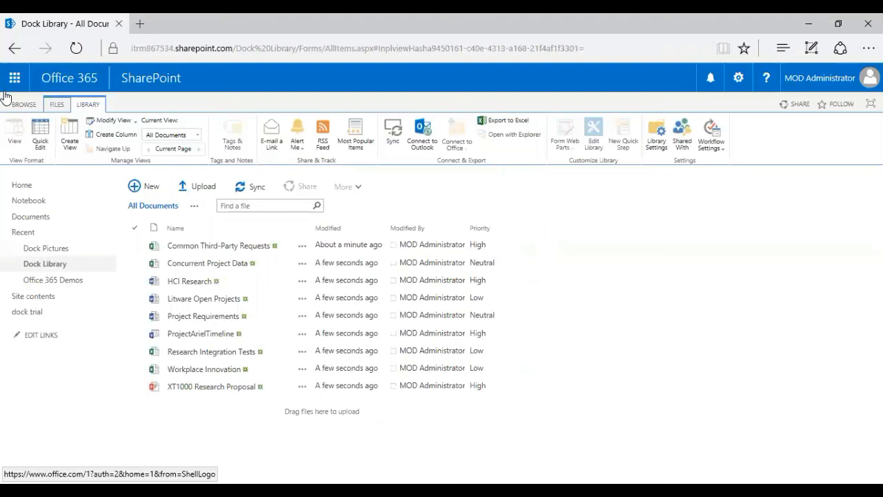
pyautogui.click(22, 104)
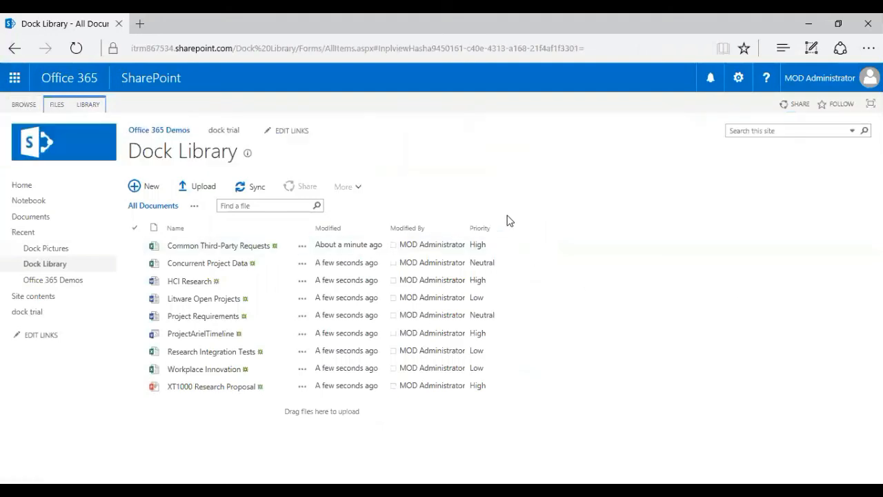